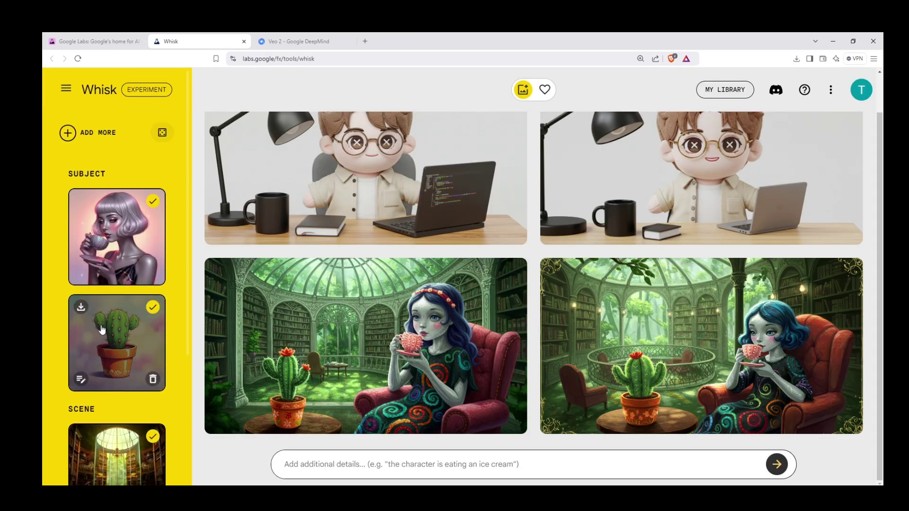
# - Look through the Whisk sidebar, then clear every Subject, Scene and Style image at once
pyautogui.scroll(-3, 112, 351)
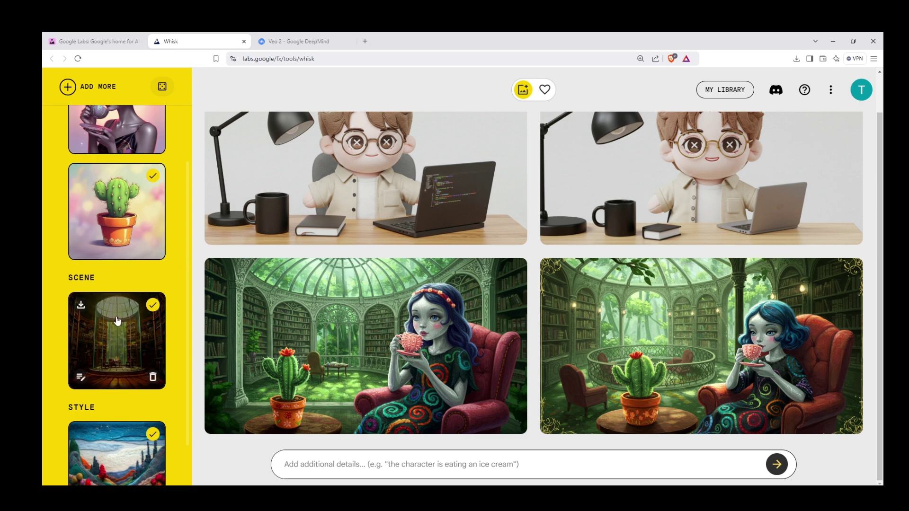
pyautogui.scroll(-1, 133, 360)
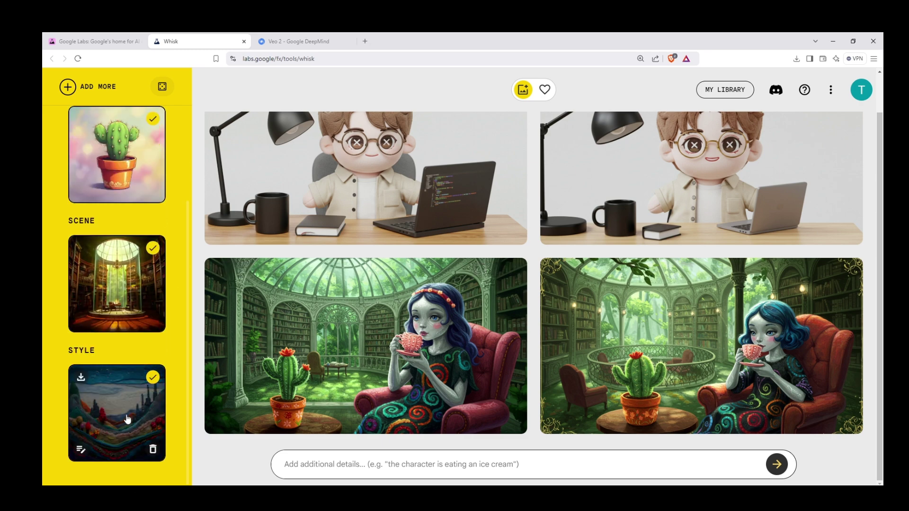
pyautogui.scroll(5, 147, 284)
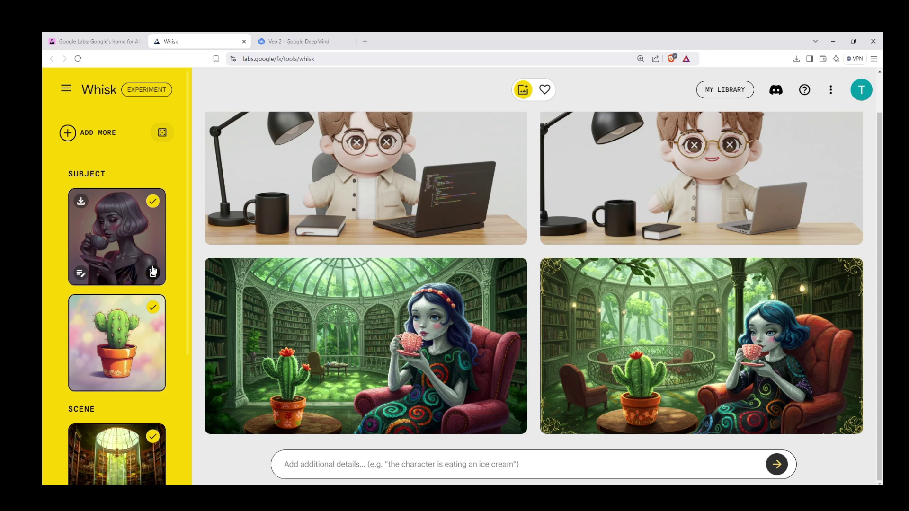
pyautogui.click(152, 271)
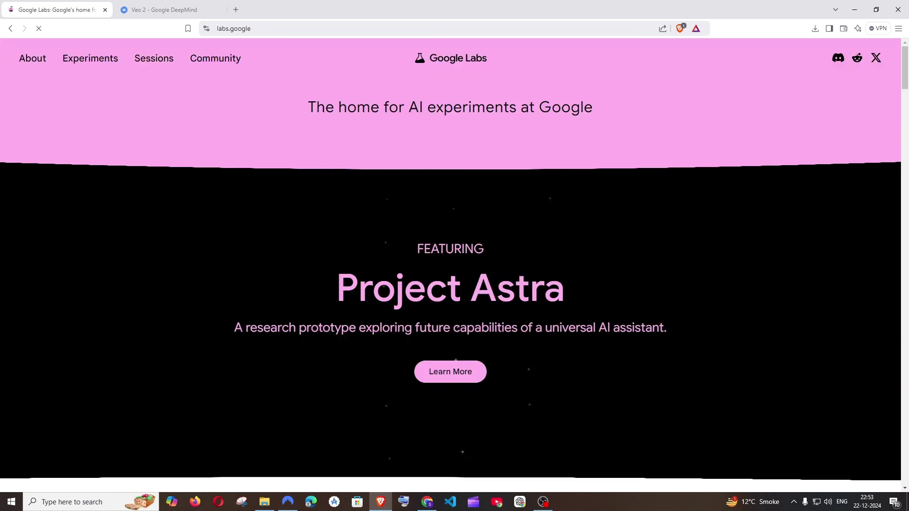
# - Zoom in on labs.google and launch Whisk from its featured card in a new tab
pyautogui.hotkey('ctrl', '+')
pyautogui.scroll(-10, 472, 278)
pyautogui.scroll(4, 475, 282)
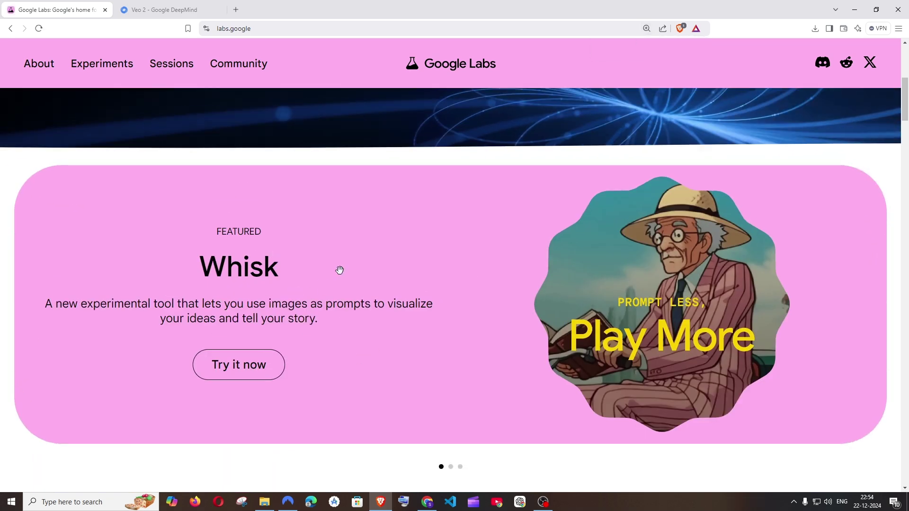
pyautogui.click(243, 378)
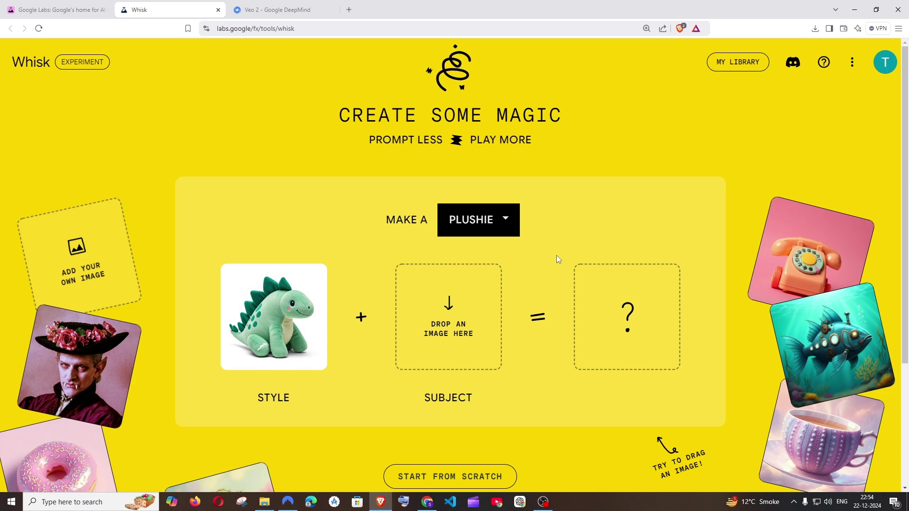
pyautogui.hotkey('ctrl', '+')
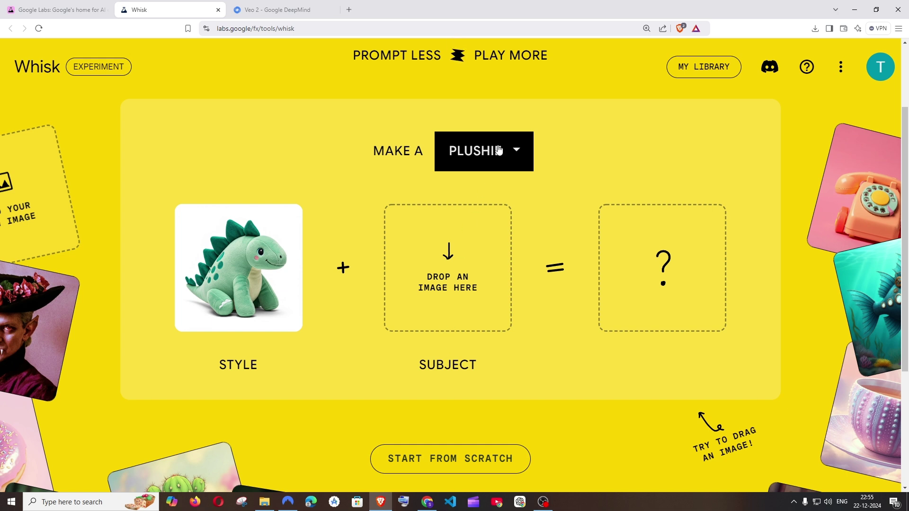
pyautogui.click(498, 150)
pyautogui.click(498, 150)
pyautogui.click(499, 150)
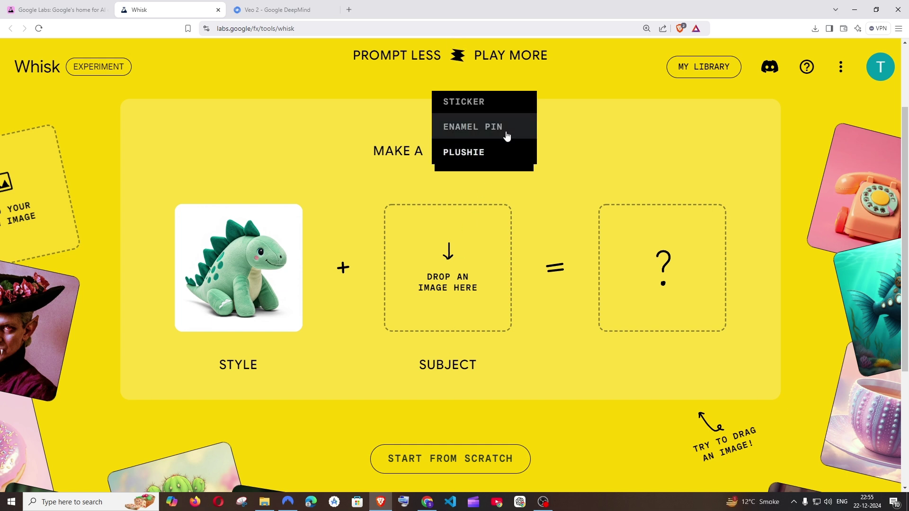
pyautogui.click(505, 131)
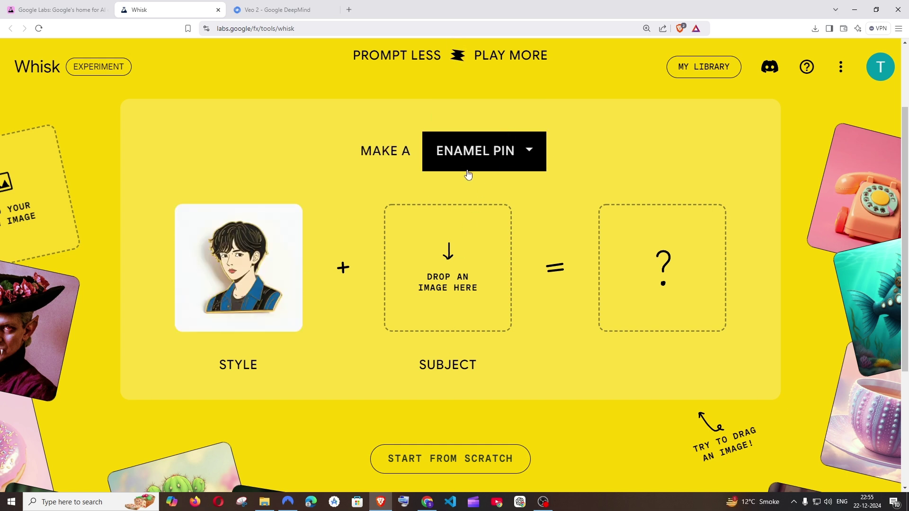
pyautogui.click(469, 174)
pyautogui.click(495, 129)
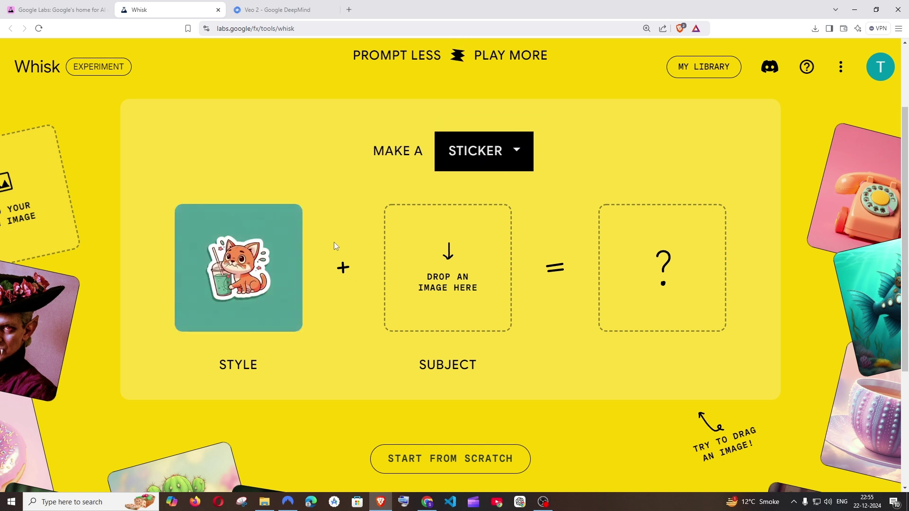
pyautogui.click(478, 159)
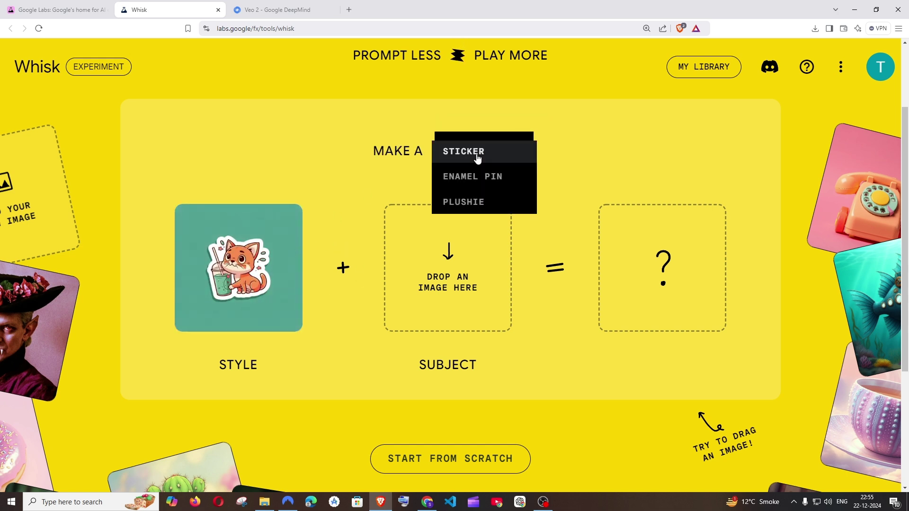
pyautogui.click(497, 208)
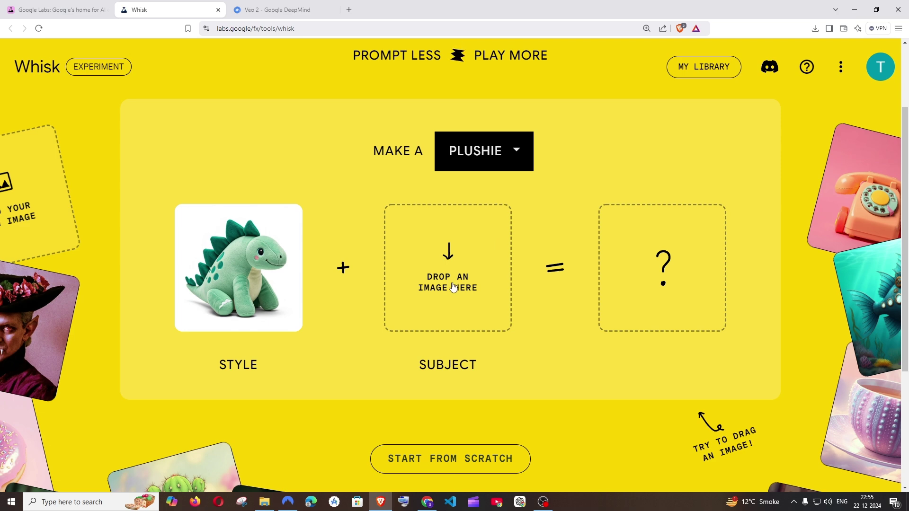
# - Upload the man-at-laptop photo as the subject and continue its plushie results in the full tool
pyautogui.click(432, 287)
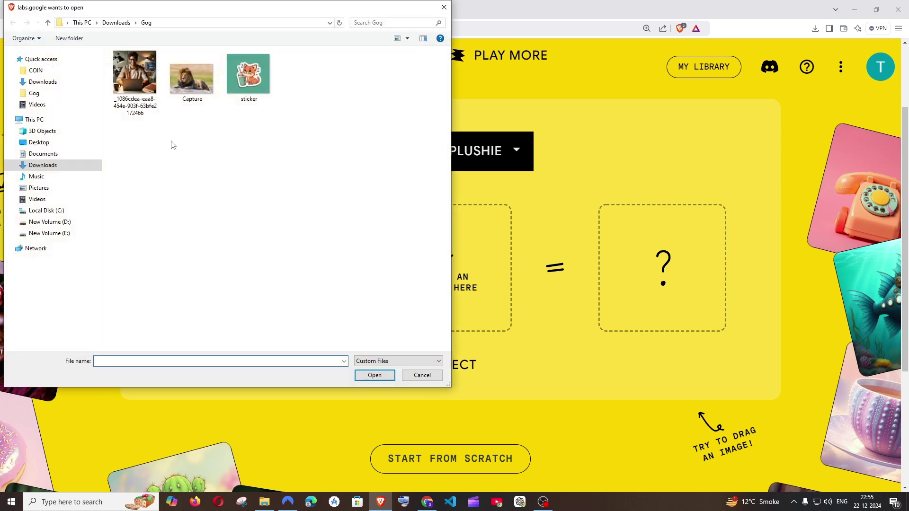
pyautogui.click(141, 91)
pyautogui.click(389, 375)
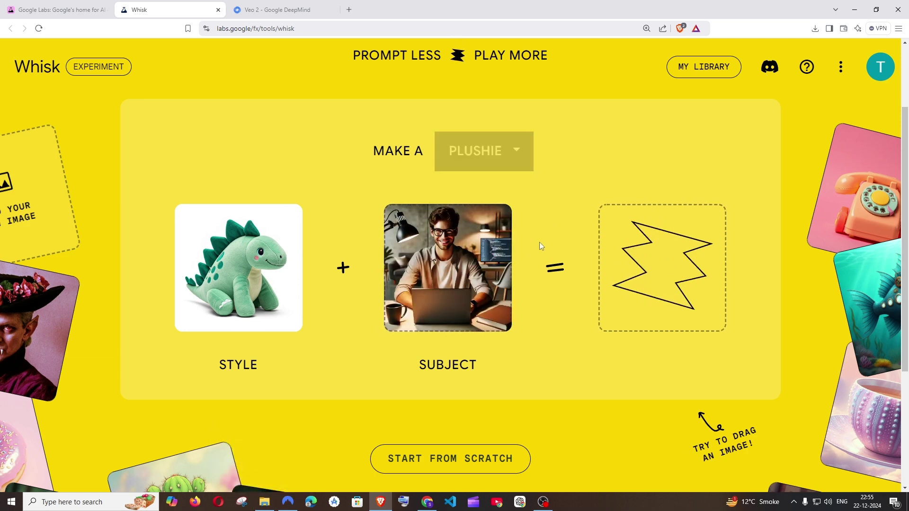
pyautogui.hotkey('ctrl', '+')
pyautogui.hotkey('ctrl', '+')
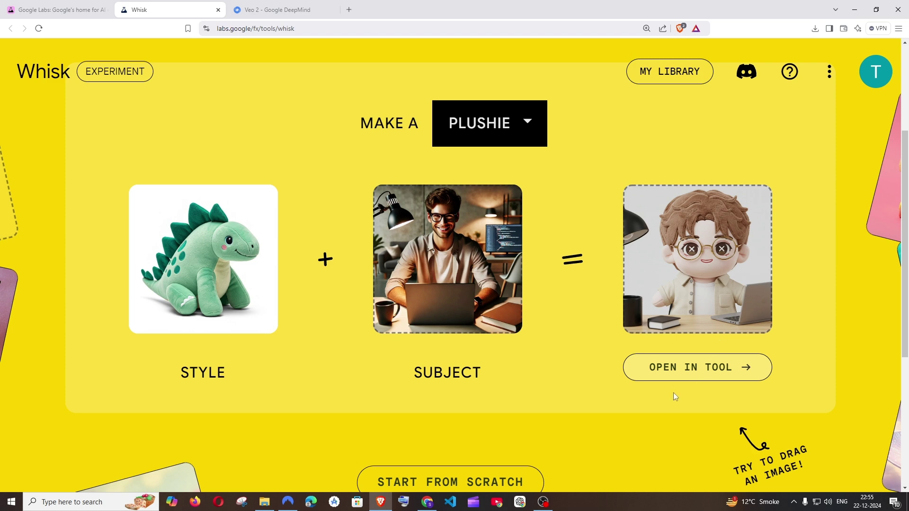
pyautogui.click(680, 381)
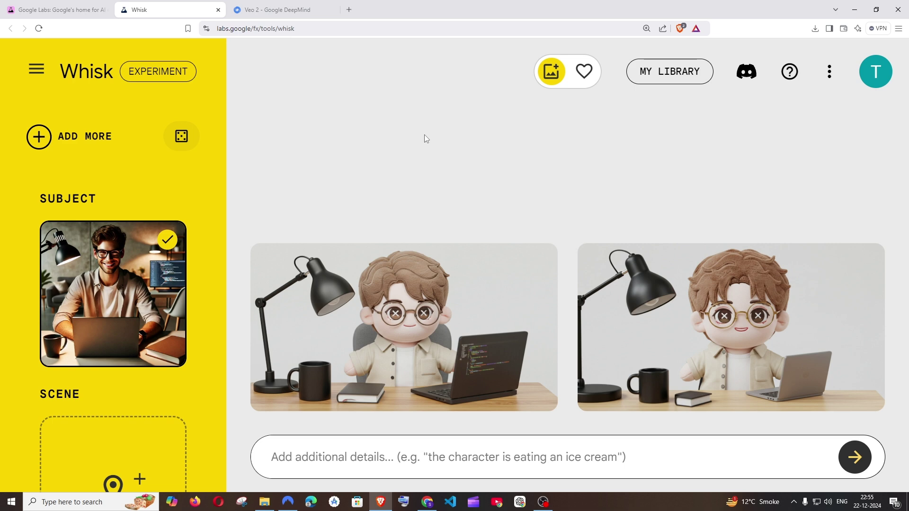
pyautogui.hotkey('ctrl', '-')
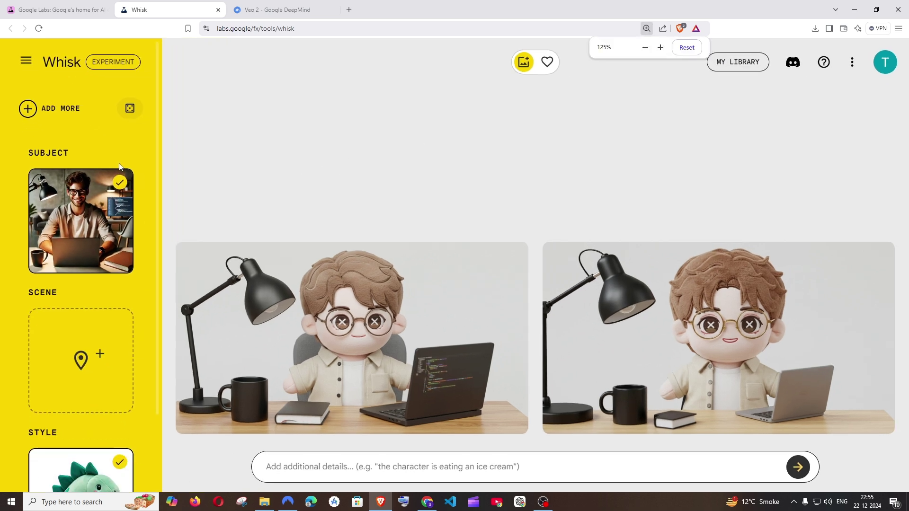
pyautogui.scroll(-2, 119, 164)
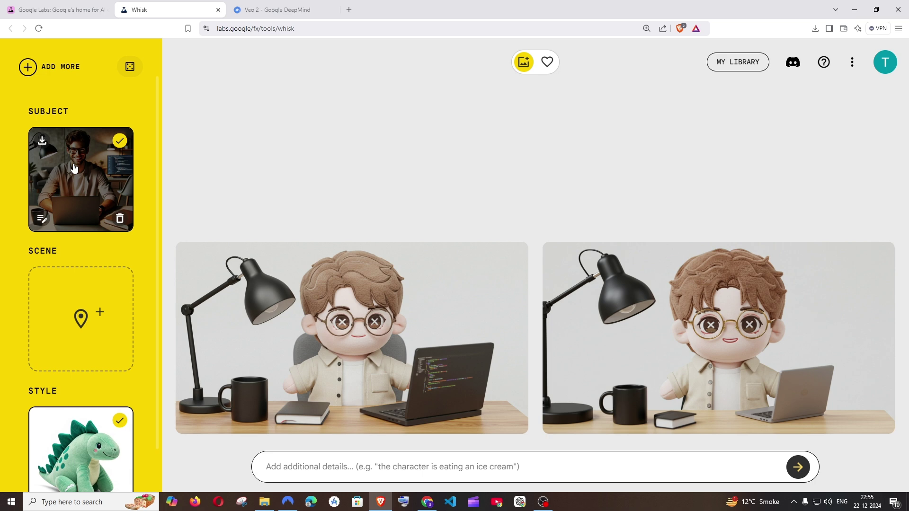
pyautogui.scroll(-1, 73, 168)
pyautogui.moveTo(65, 272)
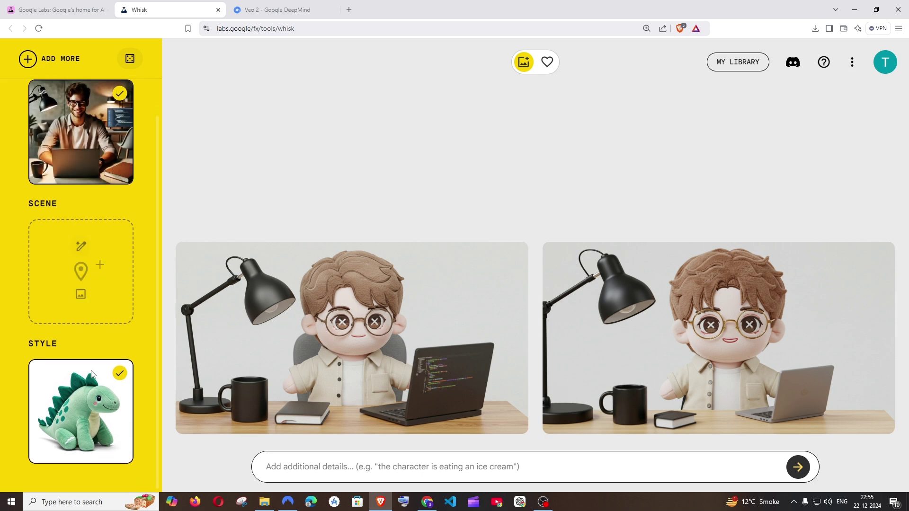
pyautogui.moveTo(86, 427)
pyautogui.scroll(2, 86, 402)
pyautogui.scroll(-2, 111, 268)
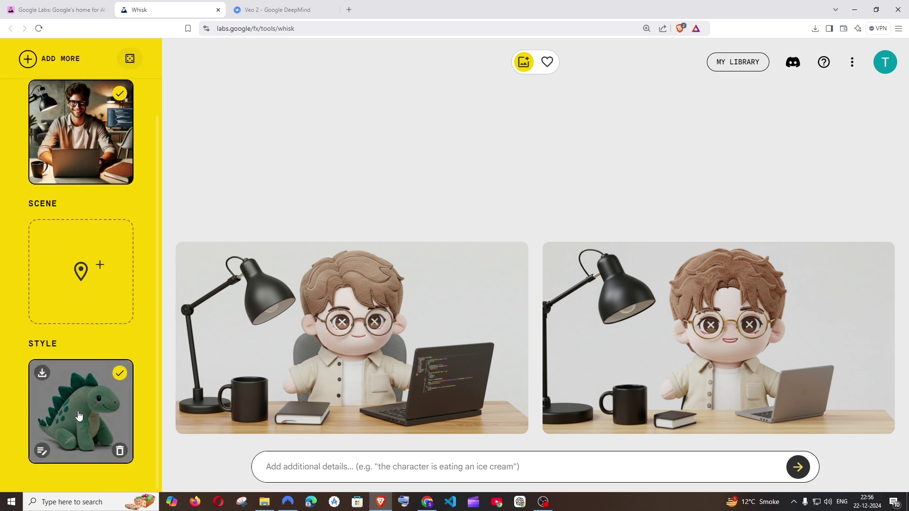
pyautogui.click(361, 325)
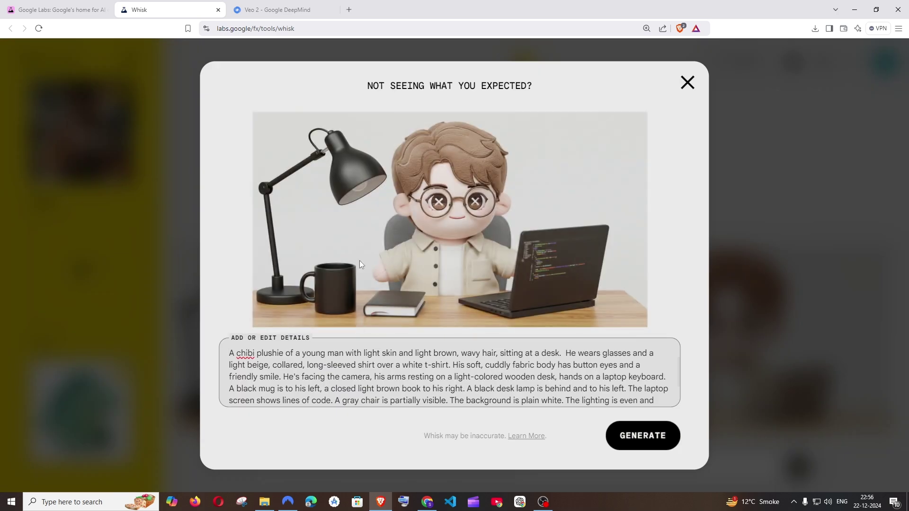
pyautogui.press('Escape')
pyautogui.moveTo(79, 127)
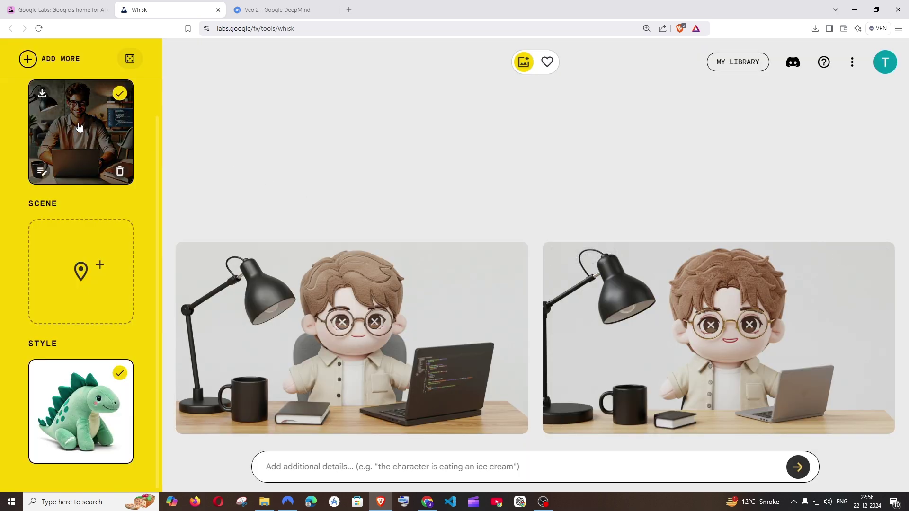
pyautogui.moveTo(88, 415)
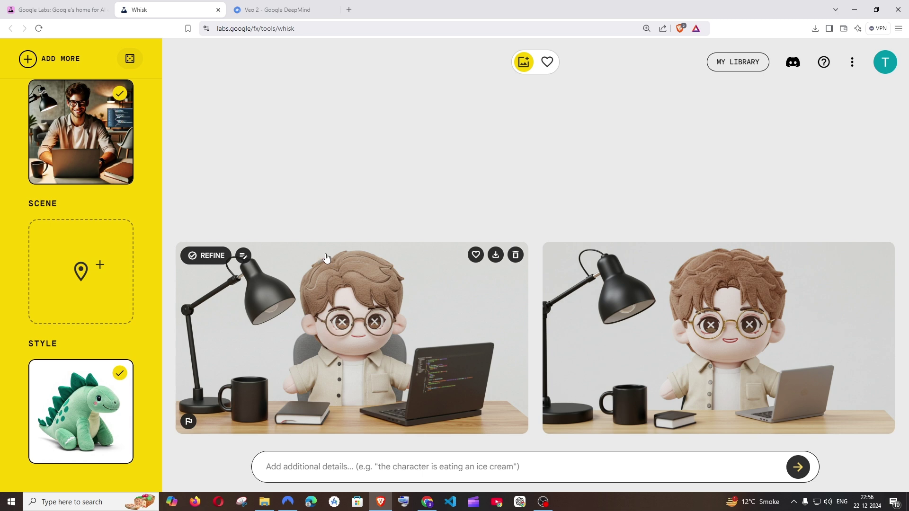
pyautogui.moveTo(122, 103)
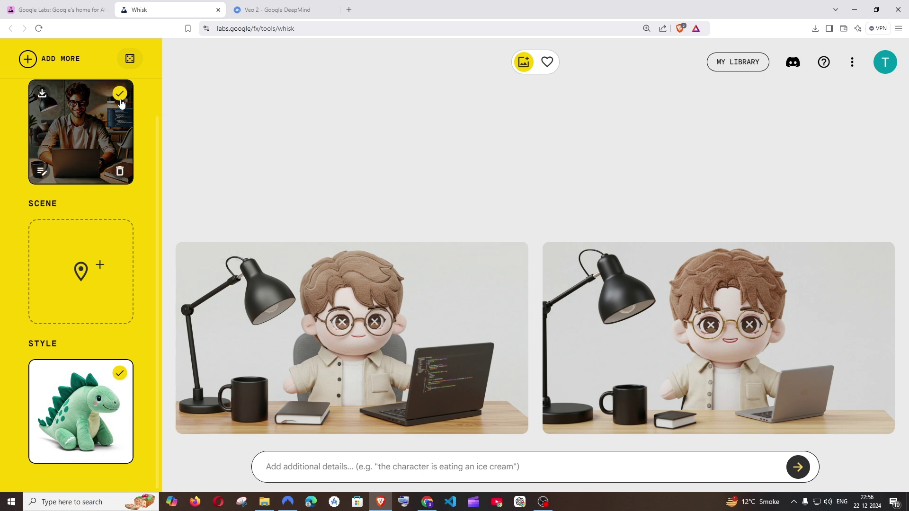
# - Remove the man photo and plush dinosaur style, then fill the inputs with random images
pyautogui.click(119, 172)
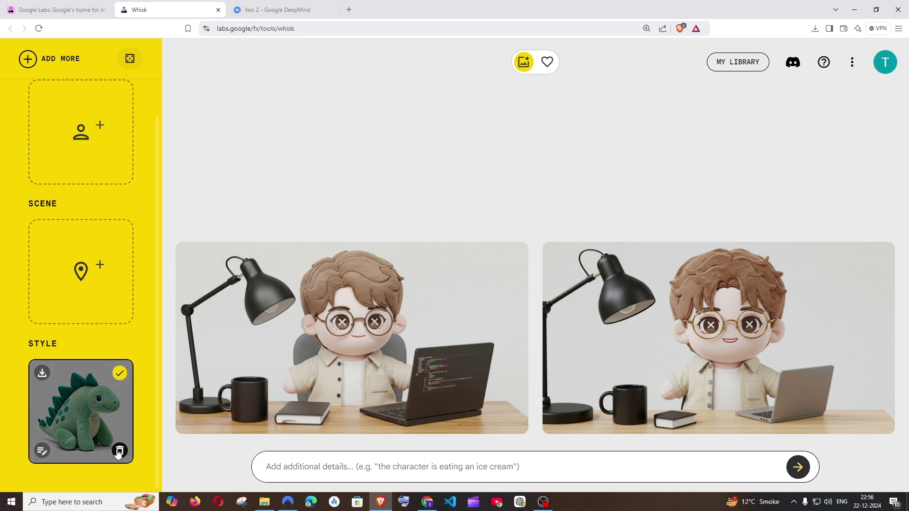
pyautogui.click(123, 449)
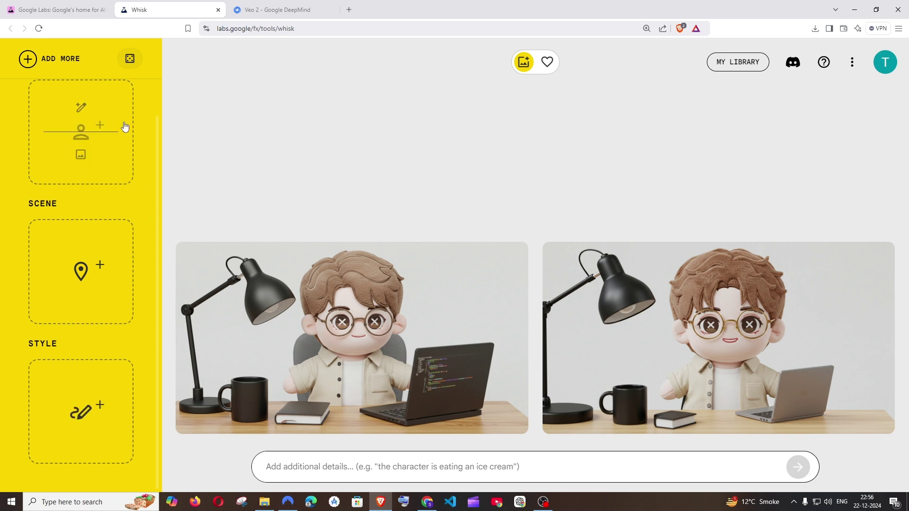
pyautogui.click(130, 59)
pyautogui.scroll(2, 125, 88)
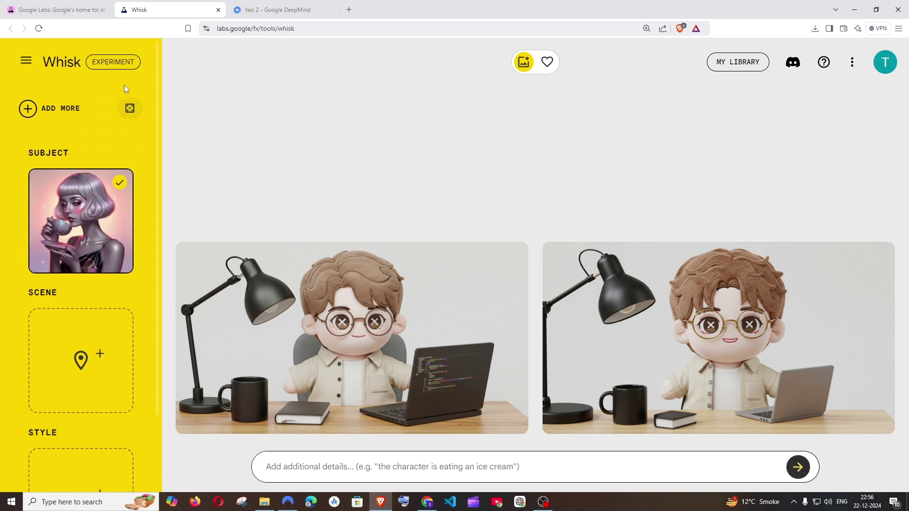
pyautogui.click(128, 108)
# - Delete the randomly added pier scene and comic-style image
pyautogui.scroll(-3, 99, 314)
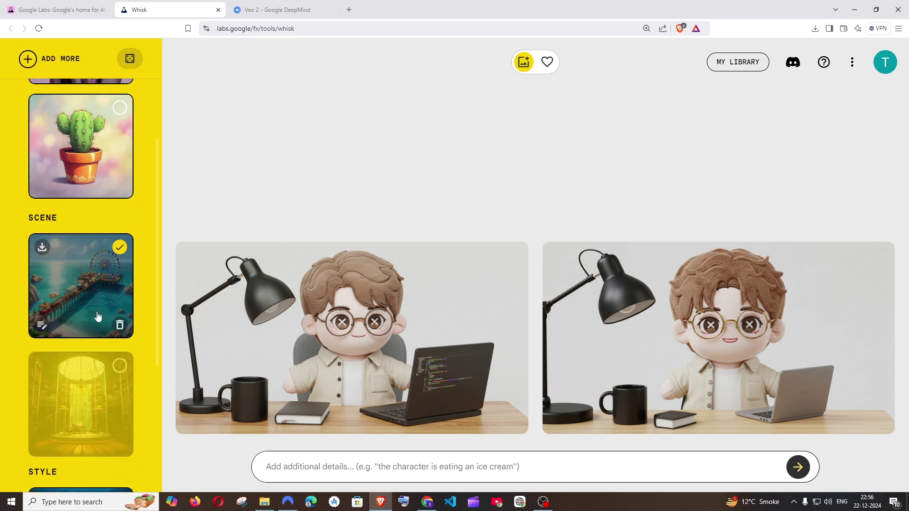
pyautogui.click(118, 374)
pyautogui.scroll(-2, 121, 331)
pyautogui.scroll(-2, 124, 426)
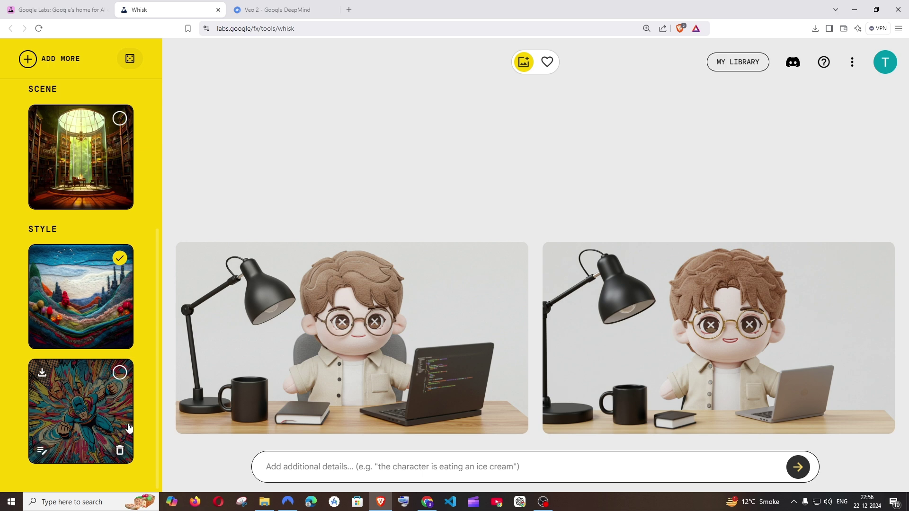
pyautogui.click(120, 453)
pyautogui.scroll(2, 122, 307)
pyautogui.scroll(3, 119, 213)
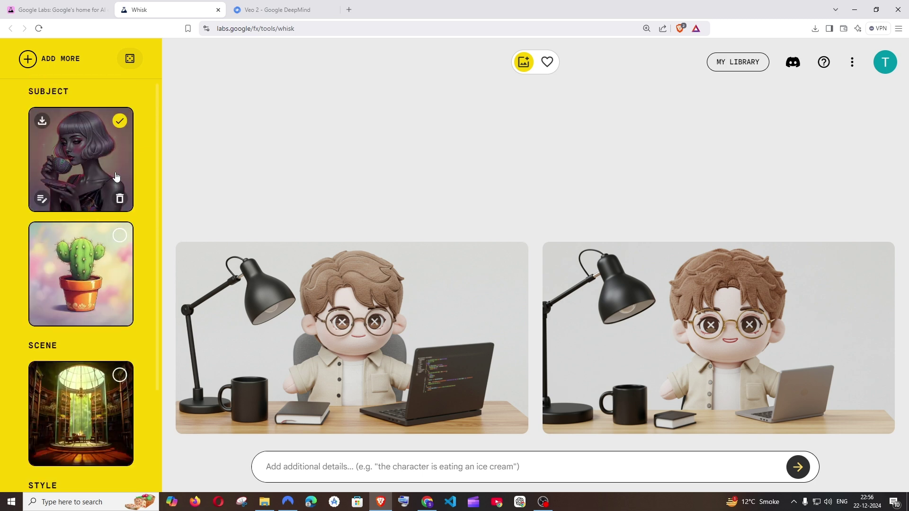
pyautogui.scroll(-1, 93, 268)
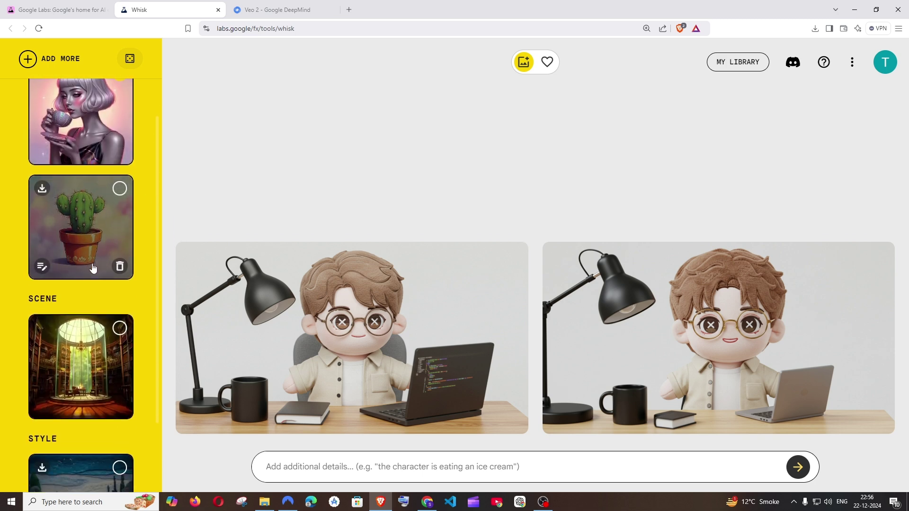
pyautogui.scroll(2, 93, 268)
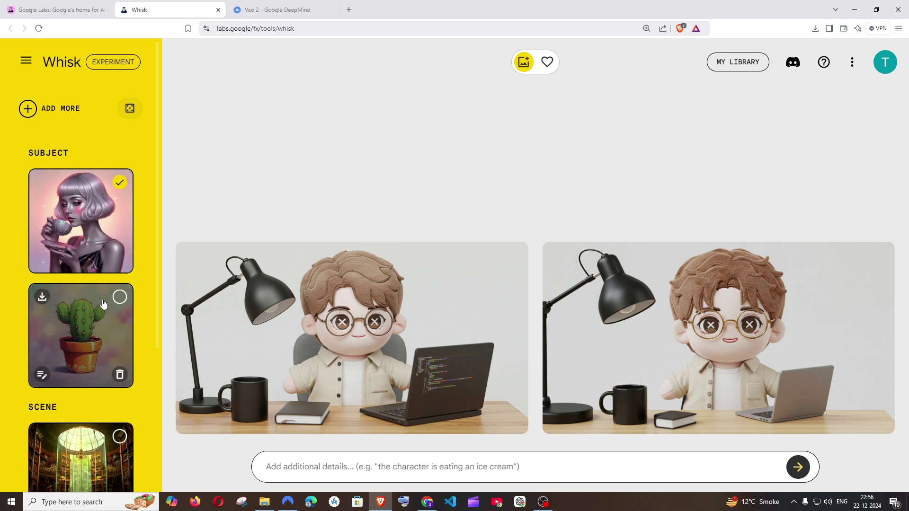
# - Select the cactus subject, forest library scene and felt style, then generate images
pyautogui.click(120, 297)
pyautogui.scroll(-4, 119, 296)
pyautogui.click(119, 294)
pyautogui.scroll(-2, 120, 332)
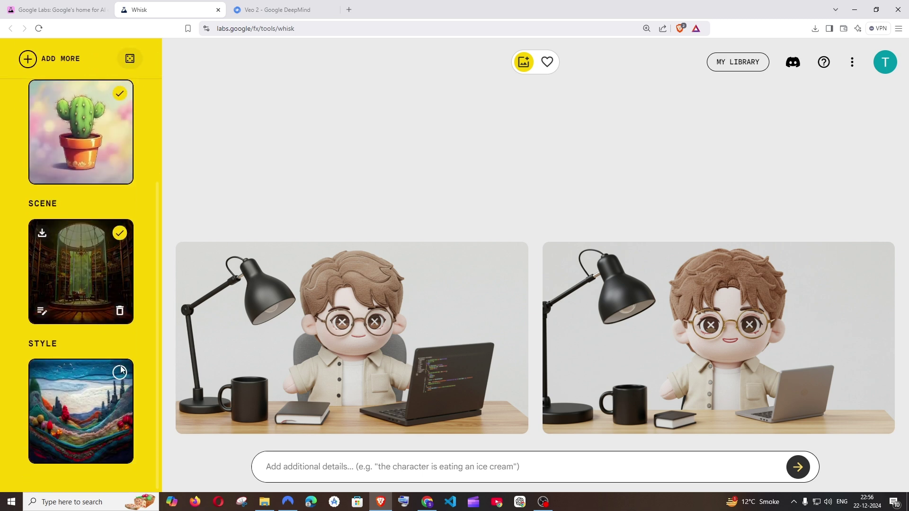
pyautogui.click(120, 374)
pyautogui.scroll(5, 130, 342)
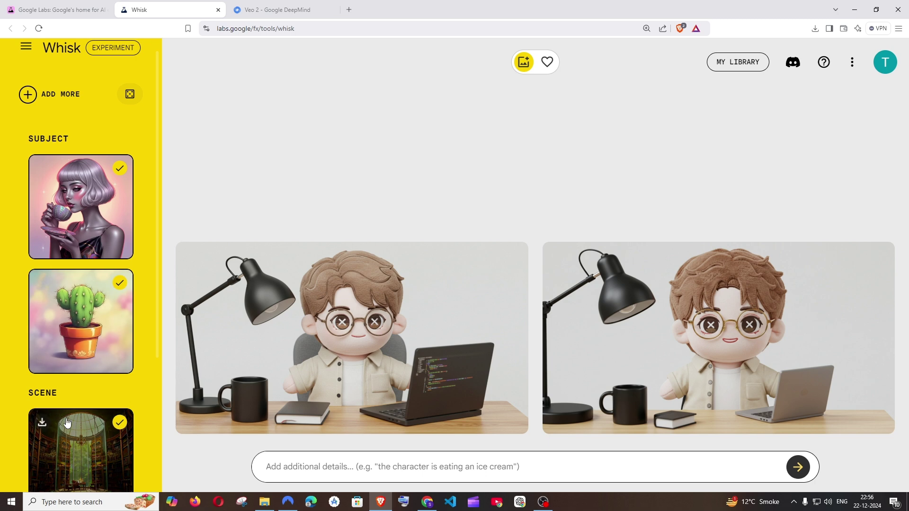
pyautogui.scroll(-4, 65, 386)
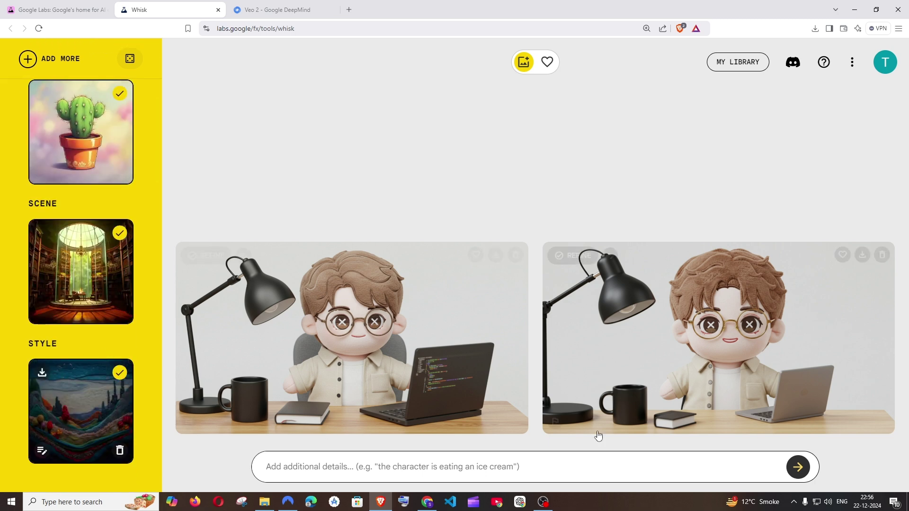
pyautogui.click(798, 467)
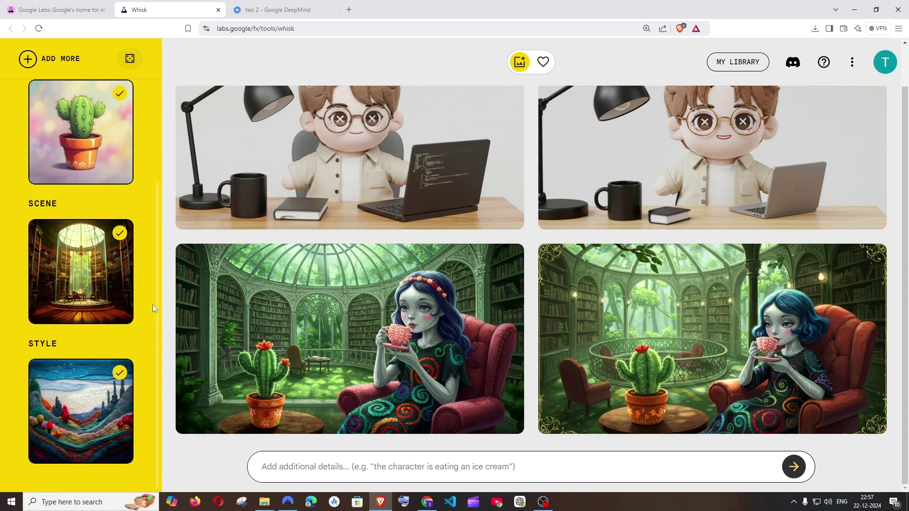
pyautogui.click(394, 309)
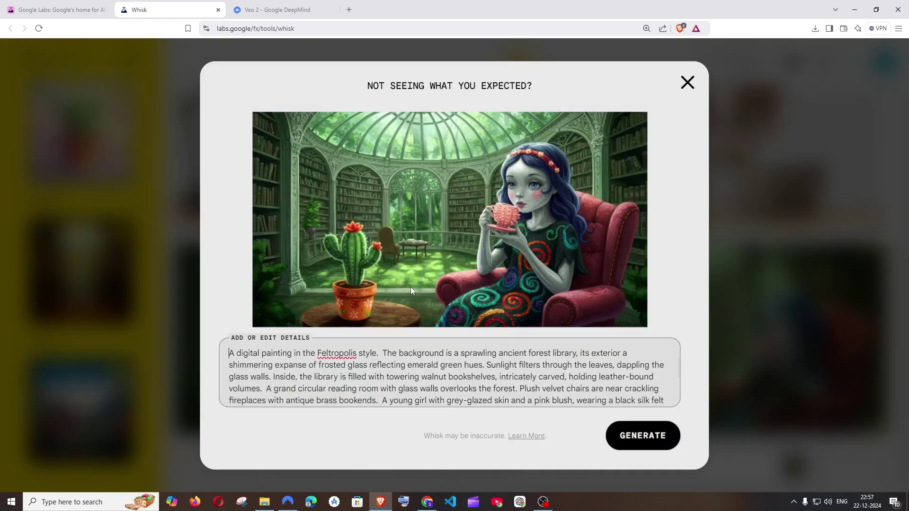
pyautogui.press('Escape')
pyautogui.scroll(4, 131, 263)
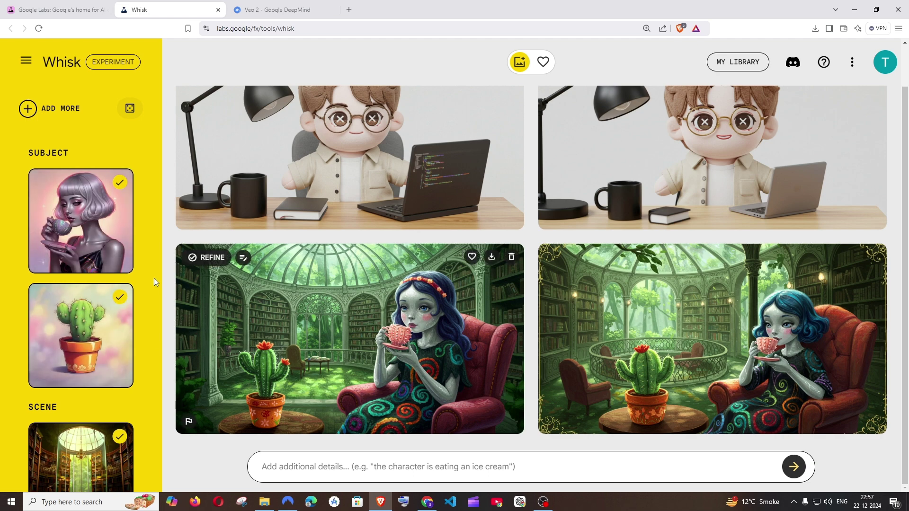
pyautogui.scroll(-3, 149, 256)
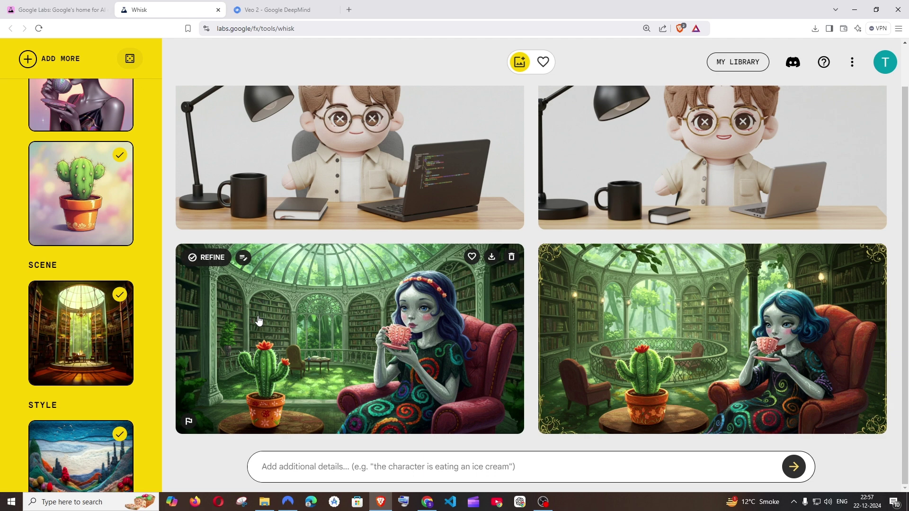
pyautogui.scroll(-2, 102, 278)
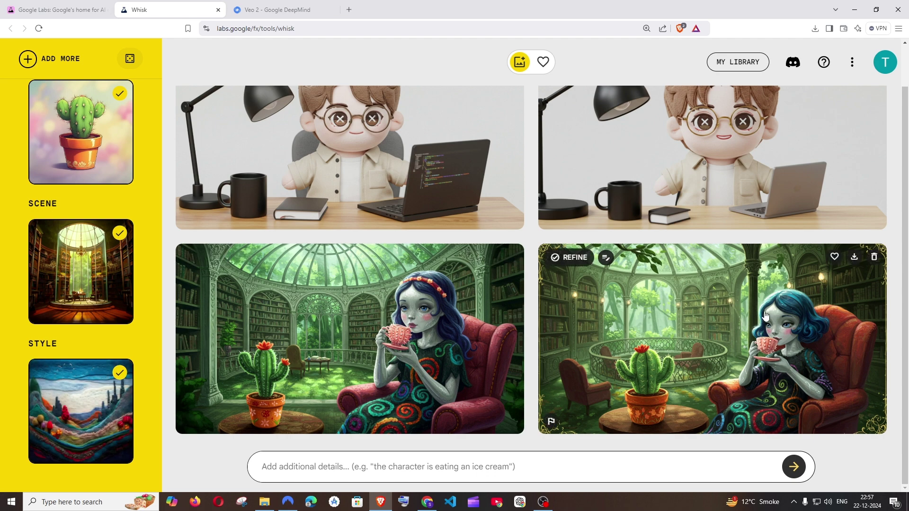
# - Delete the cactus subject, library scene and felt style images from the sidebar
pyautogui.scroll(5, 154, 315)
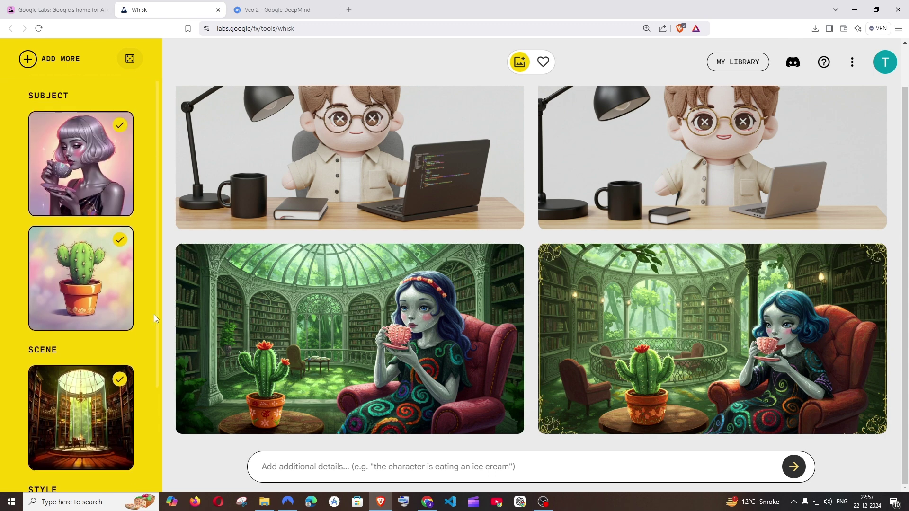
pyautogui.scroll(1, 155, 314)
pyautogui.moveTo(120, 259)
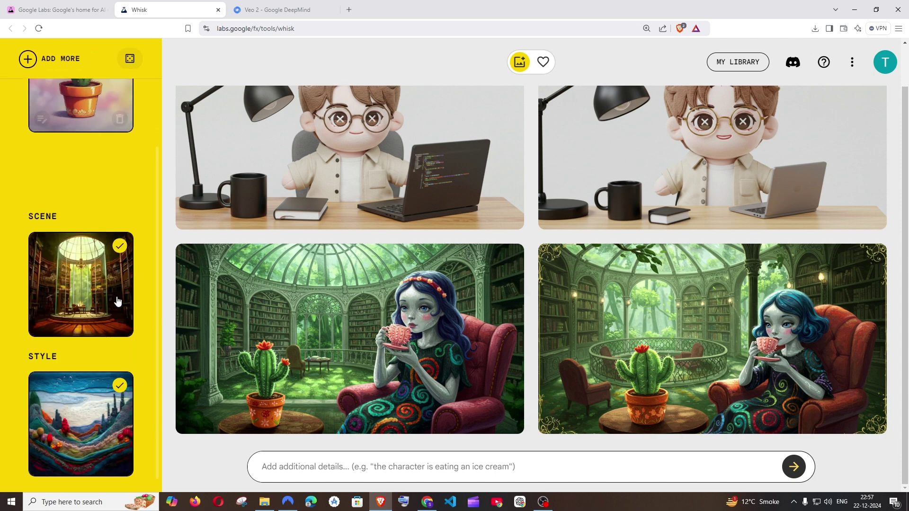
pyautogui.click(119, 172)
pyautogui.click(120, 312)
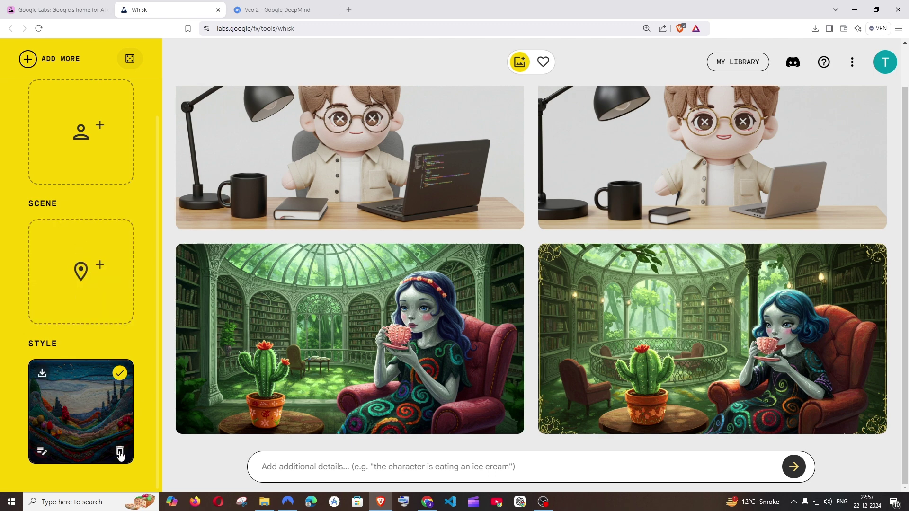
pyautogui.click(120, 453)
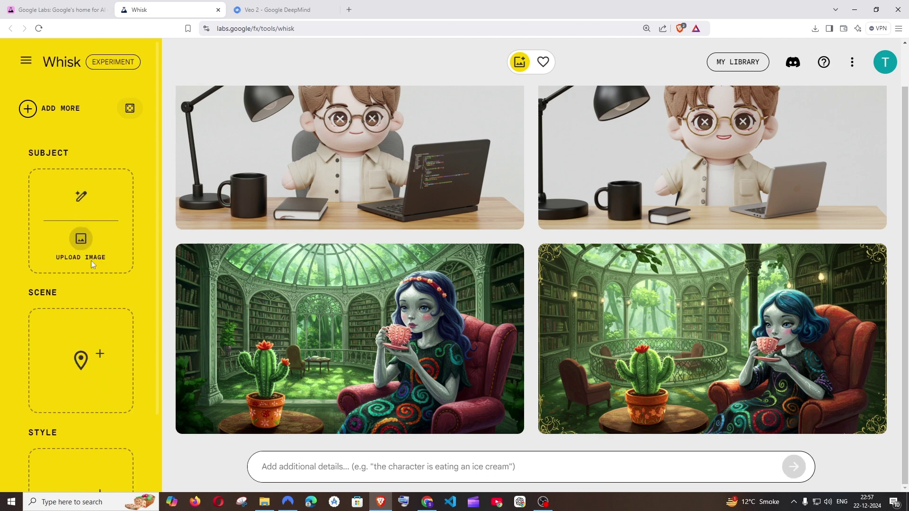
pyautogui.scroll(-2, 78, 381)
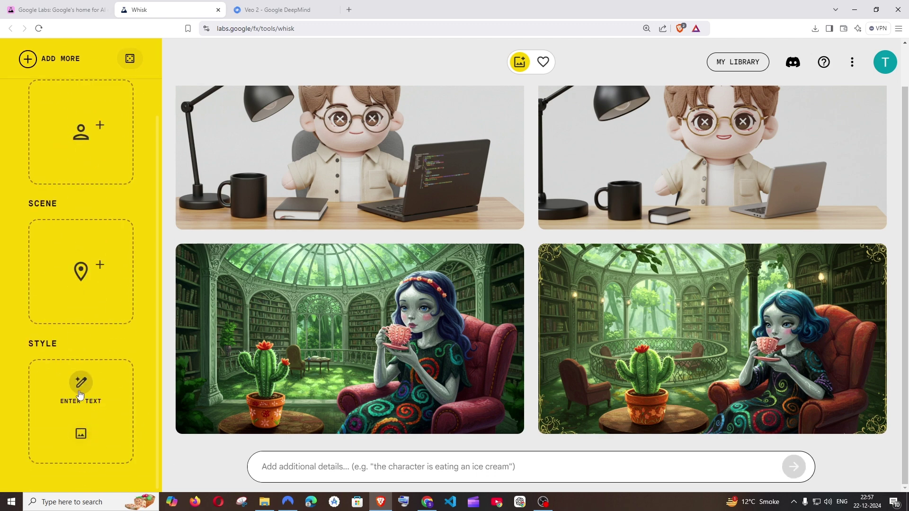
pyautogui.scroll(2, 80, 393)
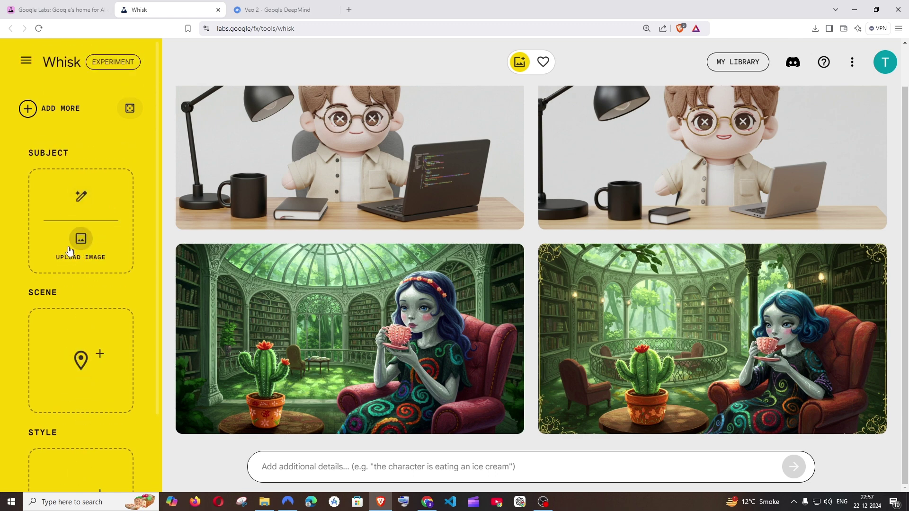
# - Upload the lion photo 'Capture' as the subject
pyautogui.click(80, 240)
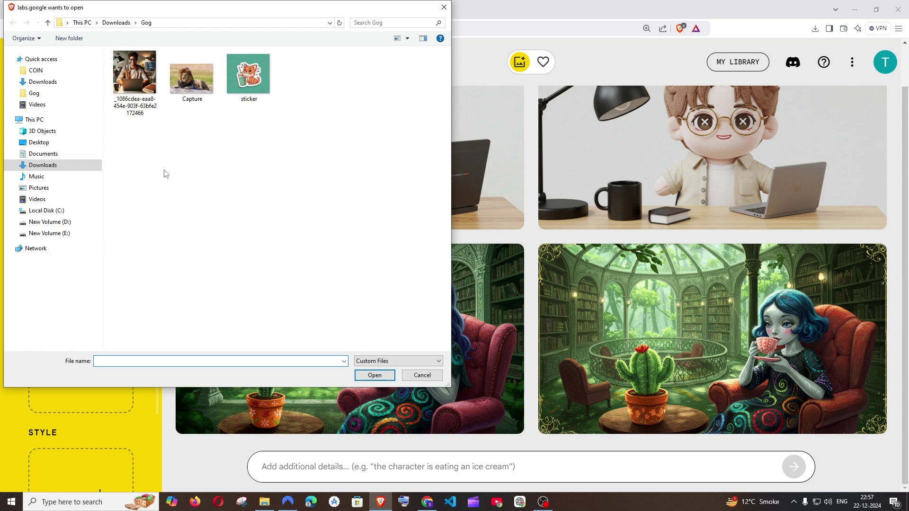
pyautogui.click(193, 88)
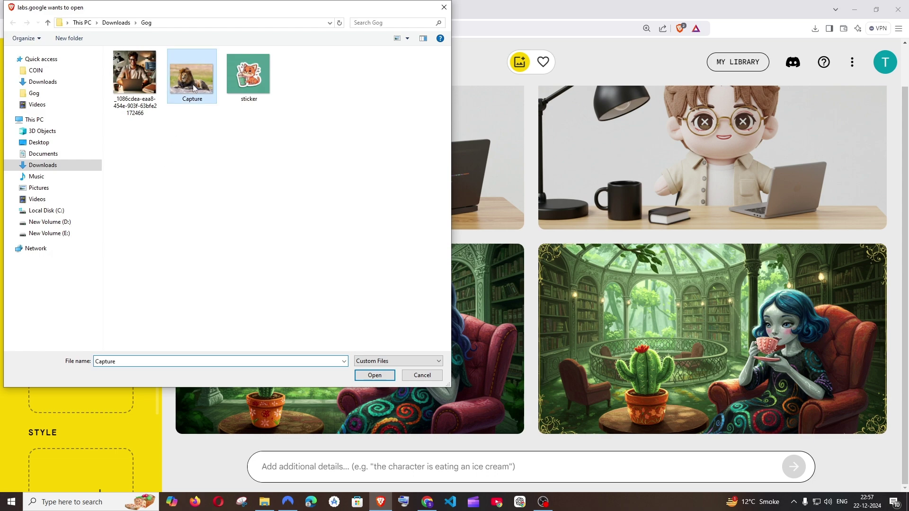
pyautogui.click(375, 376)
pyautogui.scroll(-1, 97, 242)
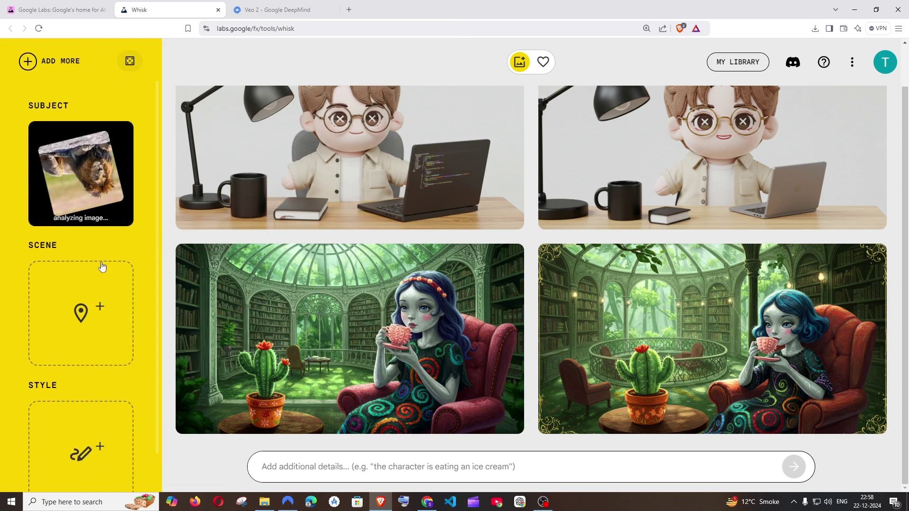
# - Generate a night swimming pool scene from the text prompt 'pao'
pyautogui.moveTo(102, 277)
pyautogui.click(85, 248)
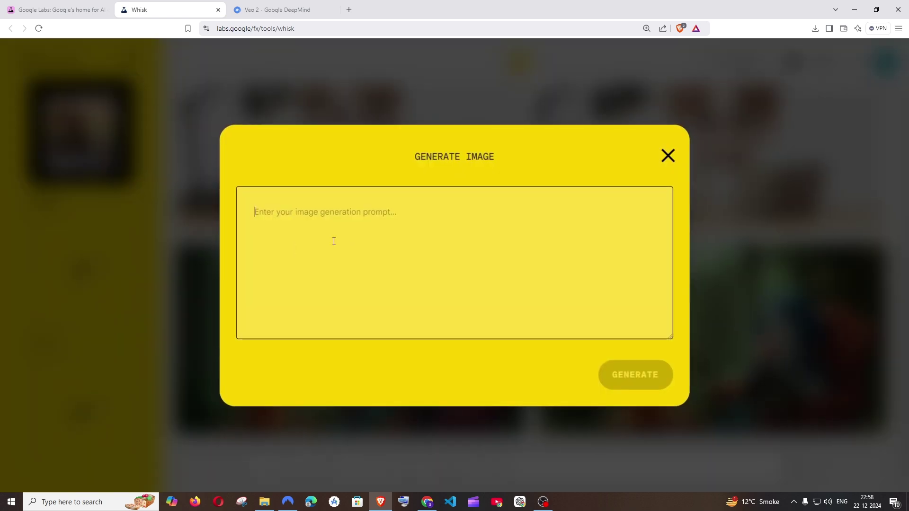
pyautogui.write('p')
pyautogui.write('ao')
pyautogui.click(639, 373)
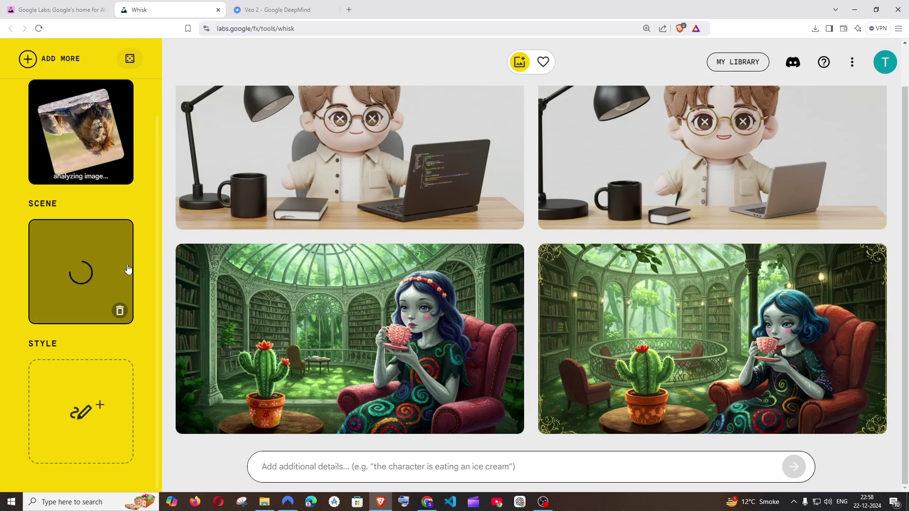
# - Generate an anime-characters style image from the text prompt 'anime'
pyautogui.moveTo(81, 433)
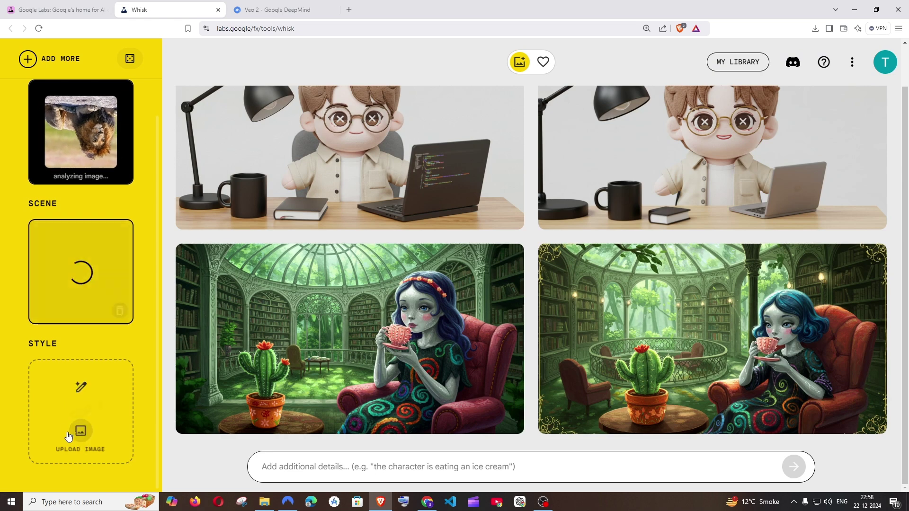
pyautogui.click(79, 387)
pyautogui.write('anime')
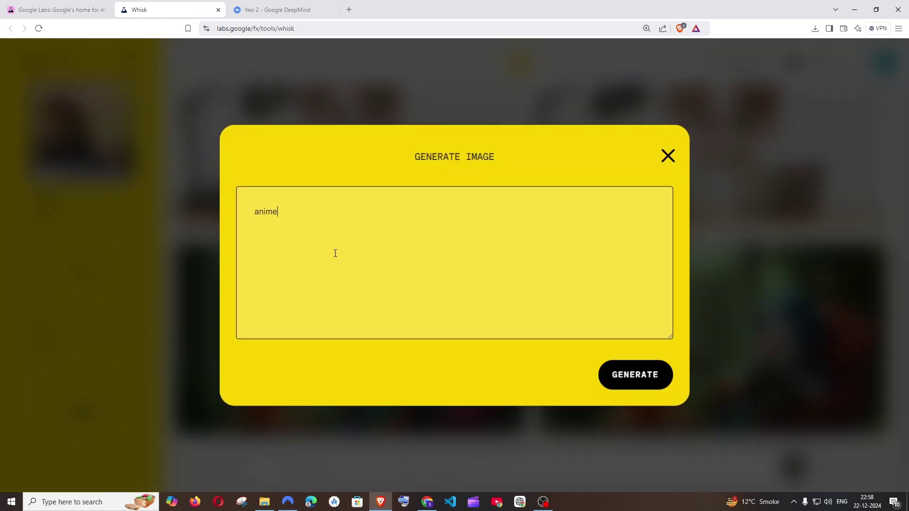
pyautogui.click(638, 375)
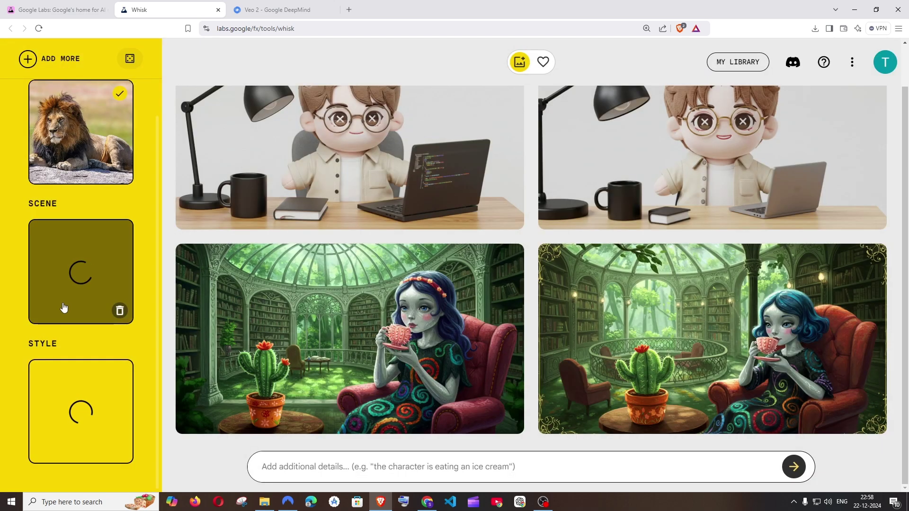
pyautogui.moveTo(48, 281)
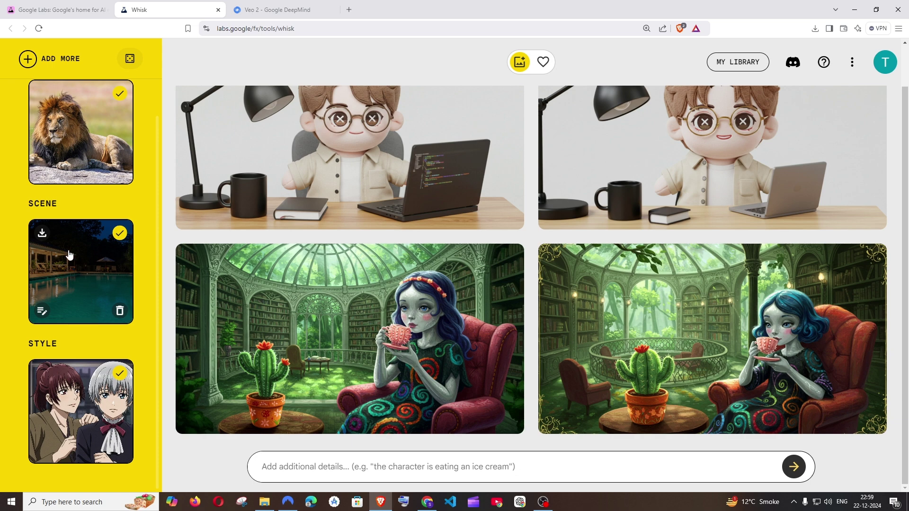
# - Generate the anime lion-by-the-pool images, then open and close a lion image's refine view
pyautogui.moveTo(88, 427)
pyautogui.click(794, 467)
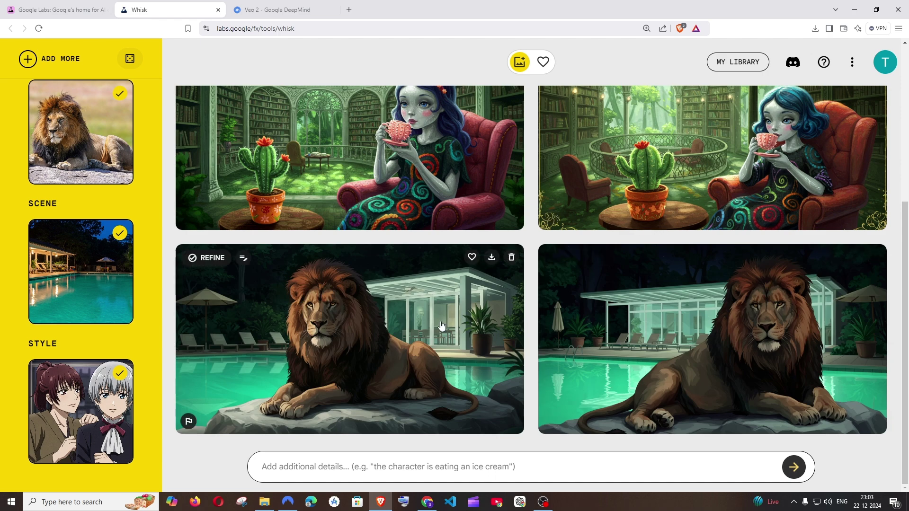
pyautogui.click(382, 314)
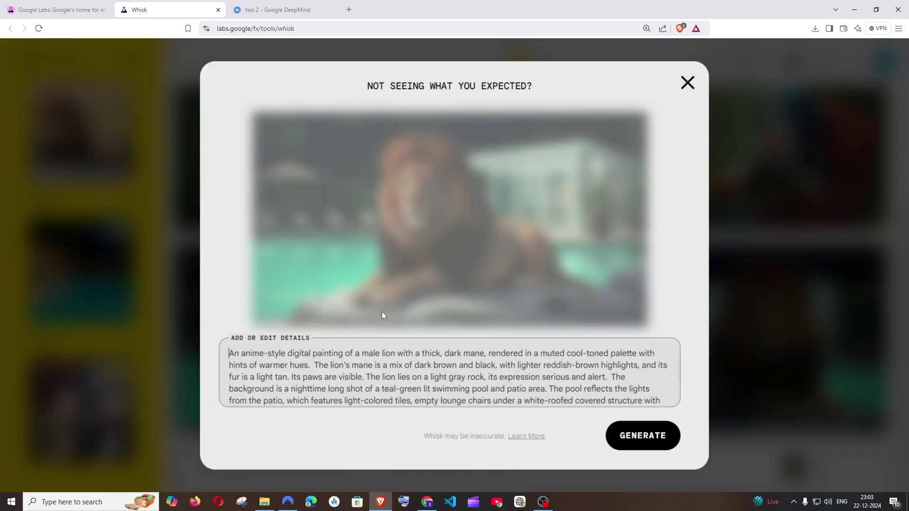
pyautogui.click(679, 87)
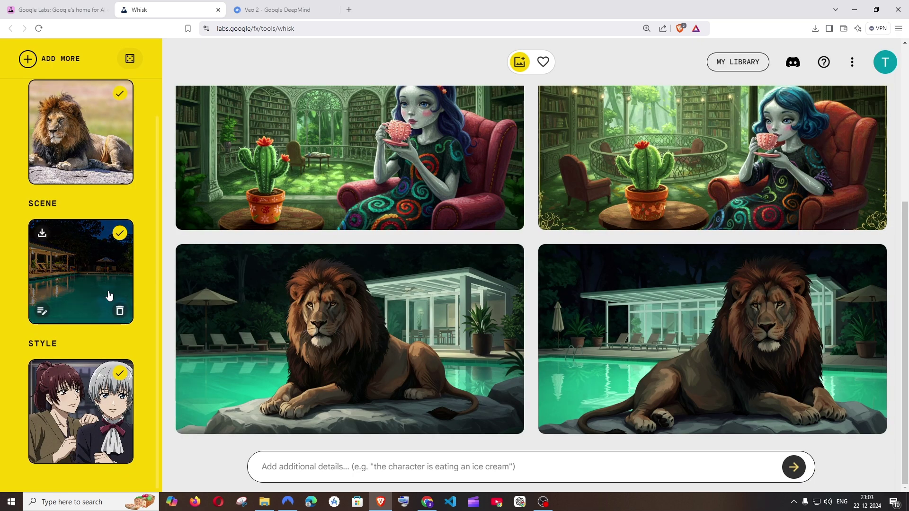
pyautogui.click(296, 312)
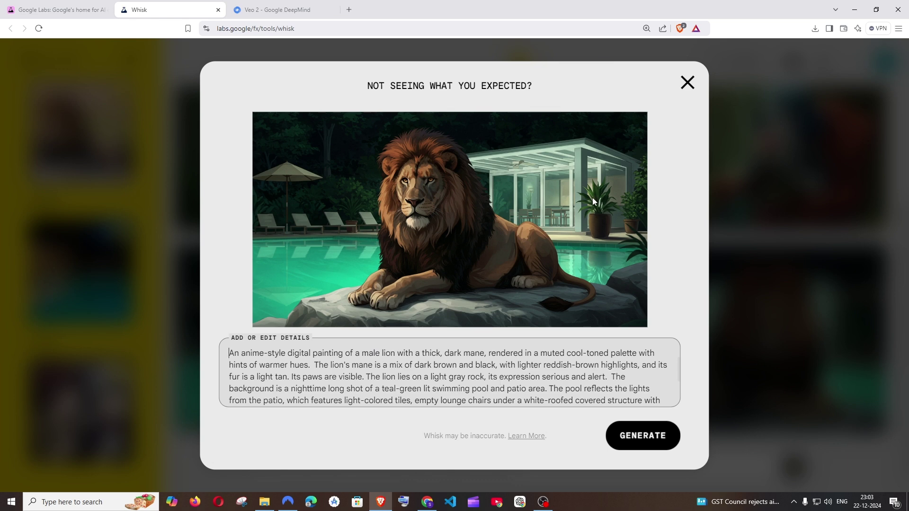
pyautogui.click(147, 267)
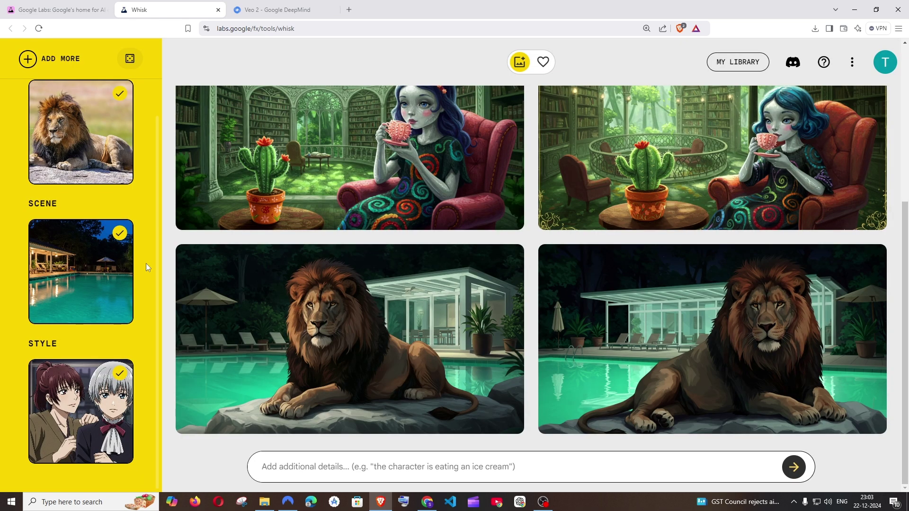
# - Add a second subject slot and upload the man-at-laptop photo into it
pyautogui.scroll(3, 118, 237)
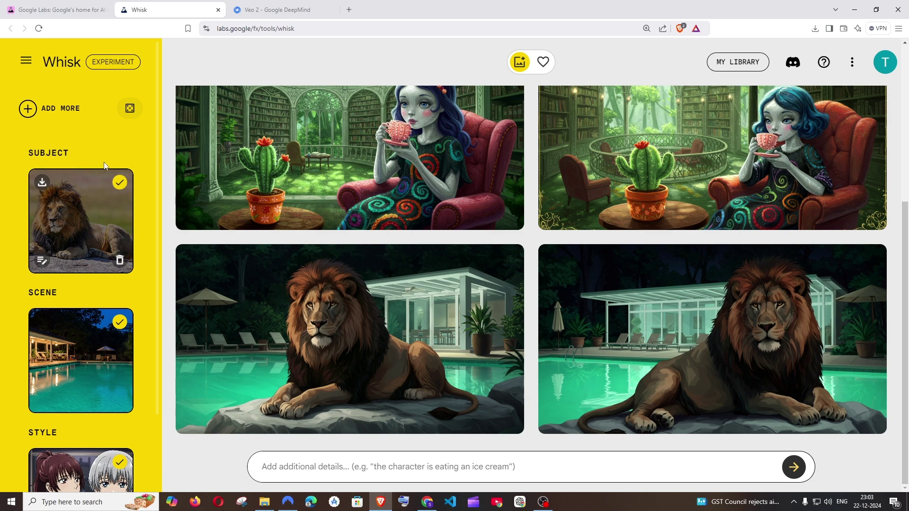
pyautogui.click(27, 111)
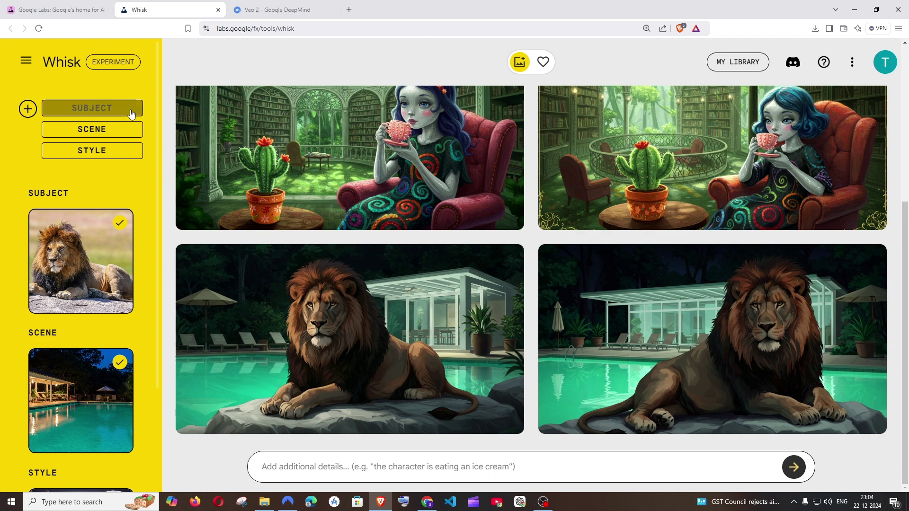
pyautogui.moveTo(88, 349)
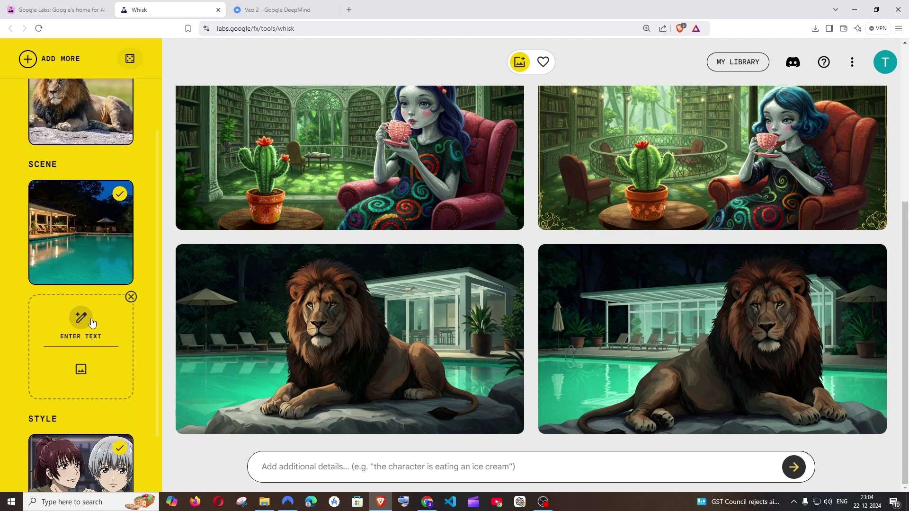
pyautogui.scroll(-2, 109, 348)
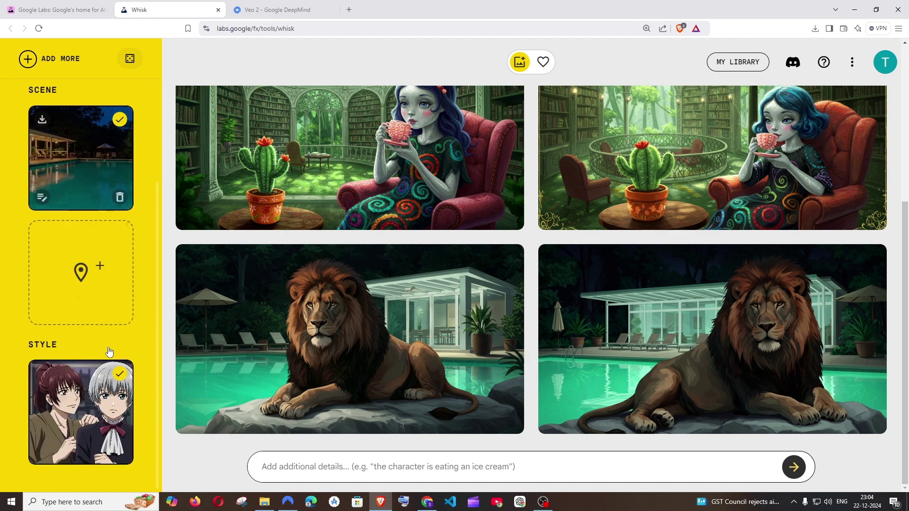
pyautogui.scroll(5, 131, 244)
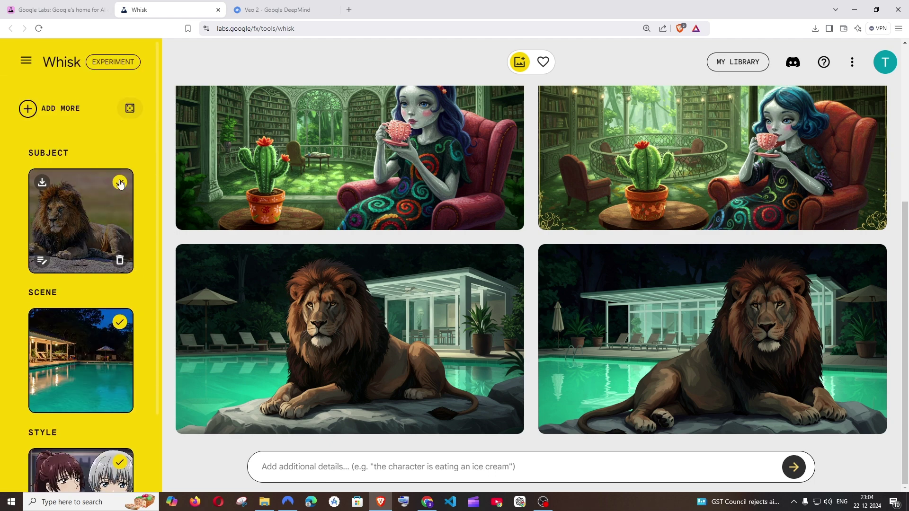
pyautogui.click(26, 108)
pyautogui.click(91, 107)
pyautogui.click(85, 206)
pyautogui.click(675, 153)
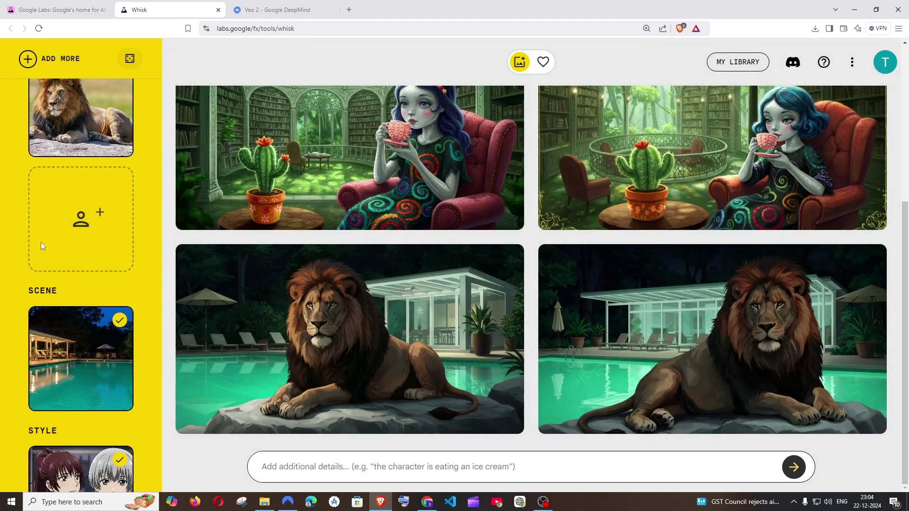
pyautogui.click(83, 241)
pyautogui.click(135, 74)
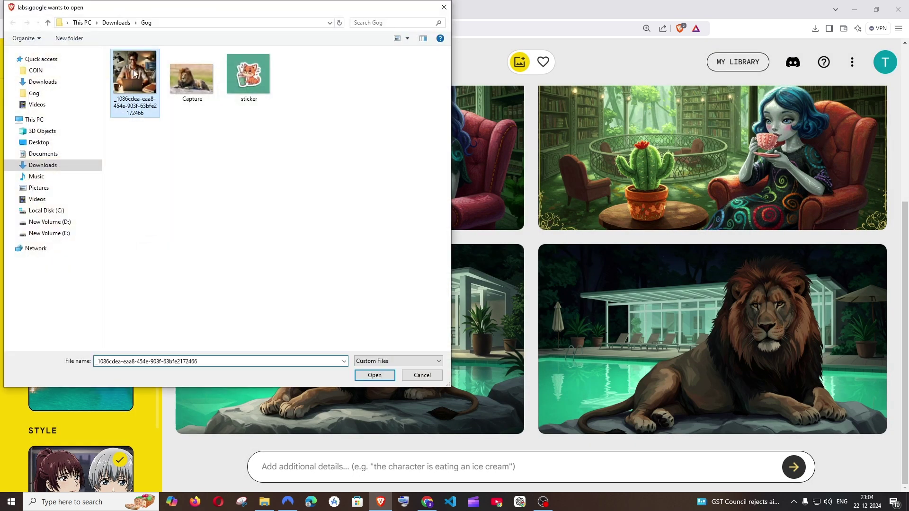
pyautogui.click(375, 376)
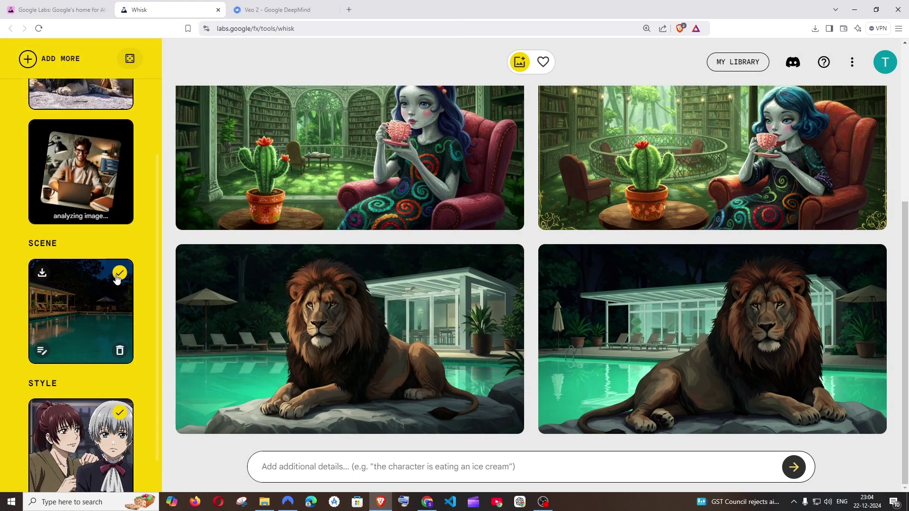
# - Remove the pool scene and the anime style images
pyautogui.click(120, 350)
pyautogui.scroll(-1, 76, 267)
pyautogui.moveTo(122, 381)
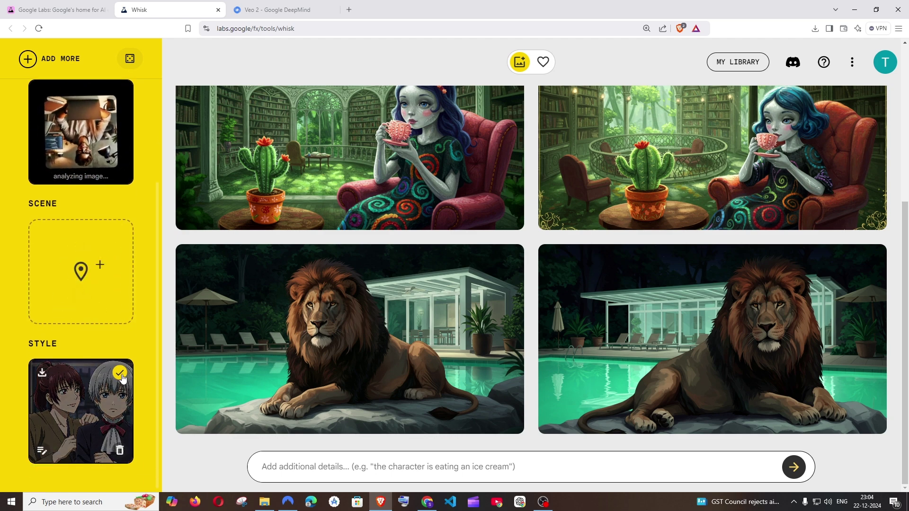
pyautogui.click(121, 450)
# - Generate a new style image from the text 'fun 3d'
pyautogui.click(81, 399)
pyautogui.write('fun 3d')
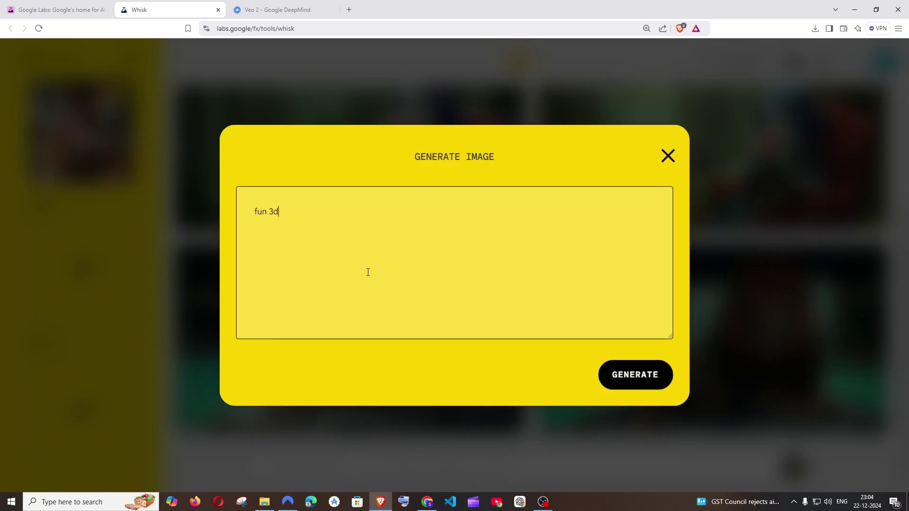
pyautogui.click(656, 377)
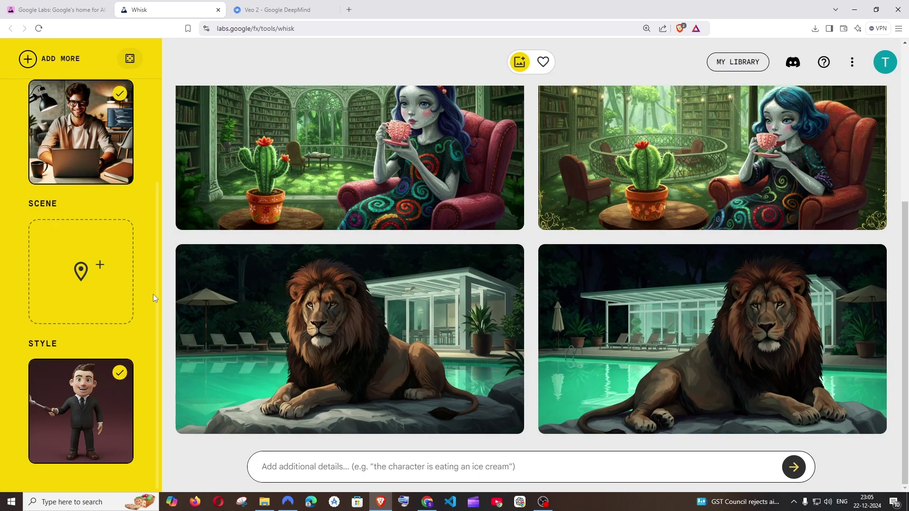
# - Generate the 3D cartoon lion-and-laptop-man image, then open and close its refine view
pyautogui.moveTo(101, 450)
pyautogui.scroll(4, 92, 417)
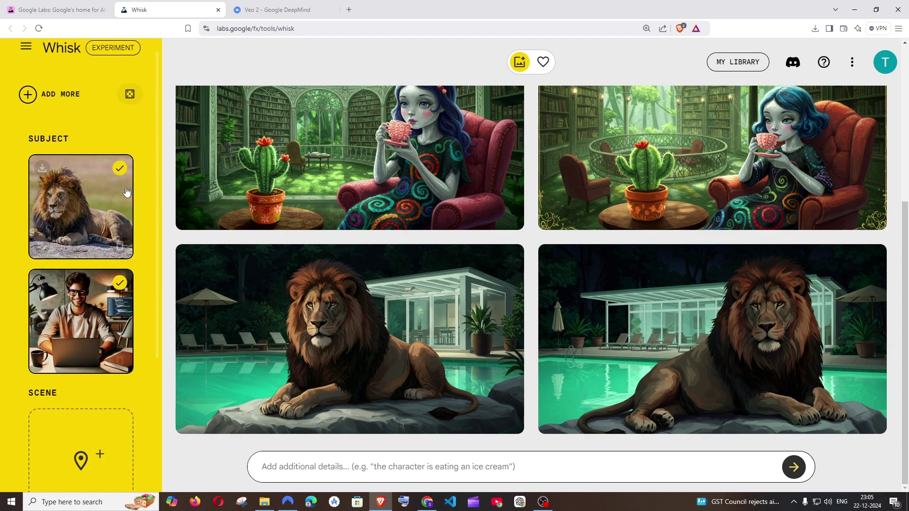
pyautogui.scroll(-4, 96, 332)
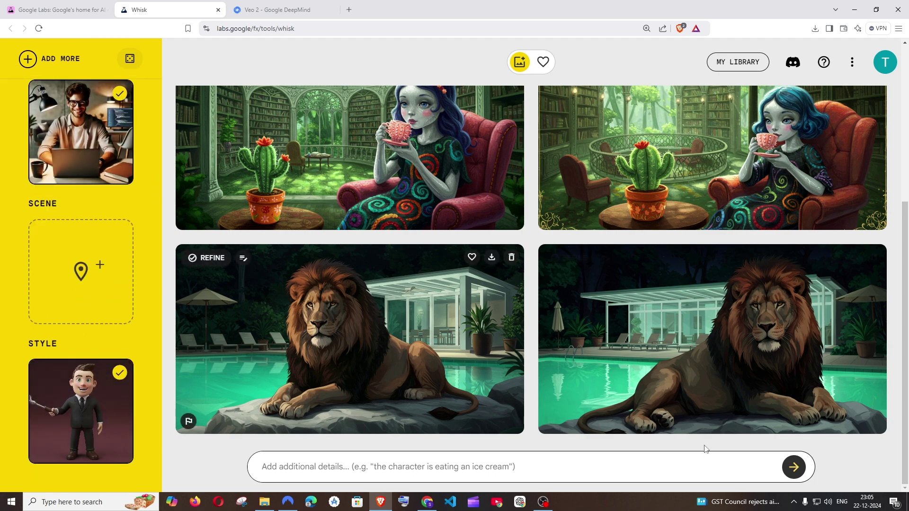
pyautogui.click(794, 468)
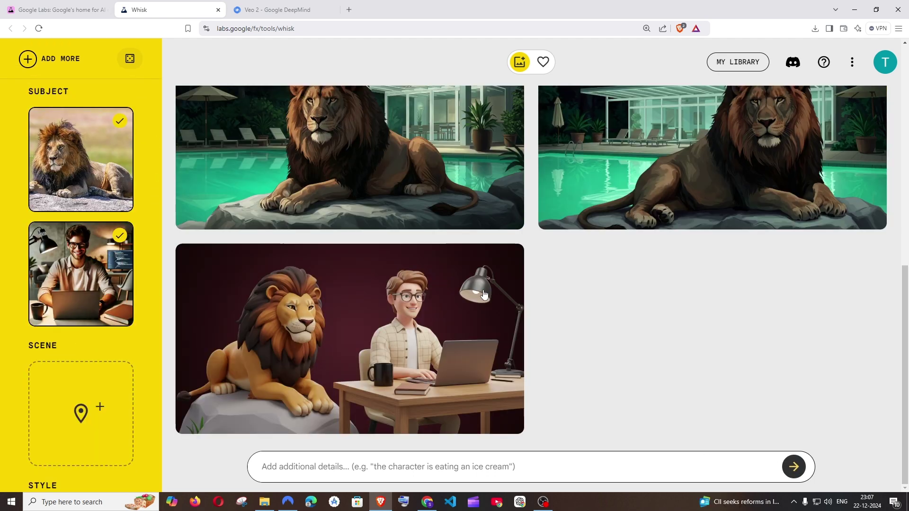
pyautogui.scroll(-3, 104, 271)
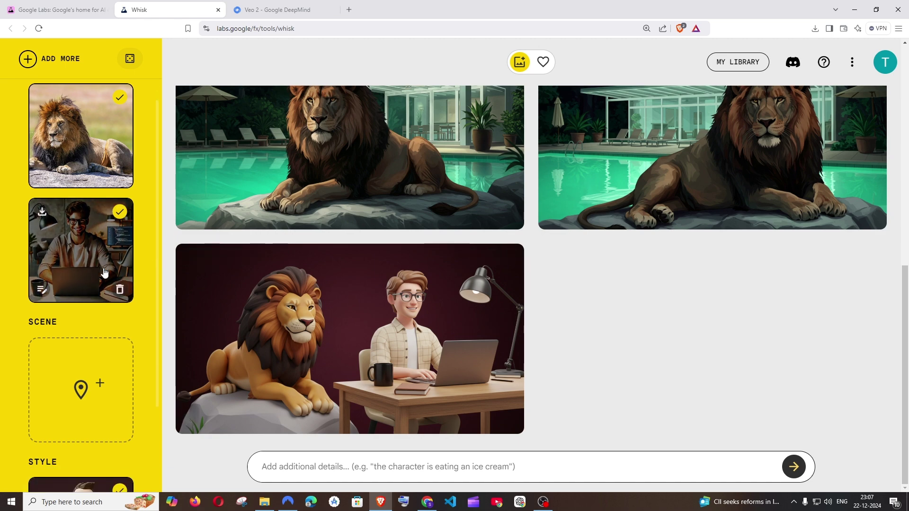
pyautogui.click(362, 318)
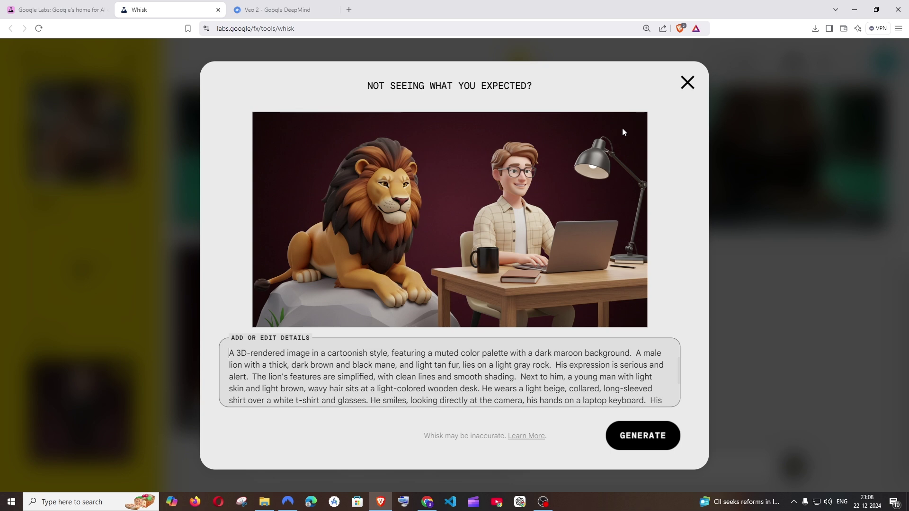
pyautogui.click(688, 94)
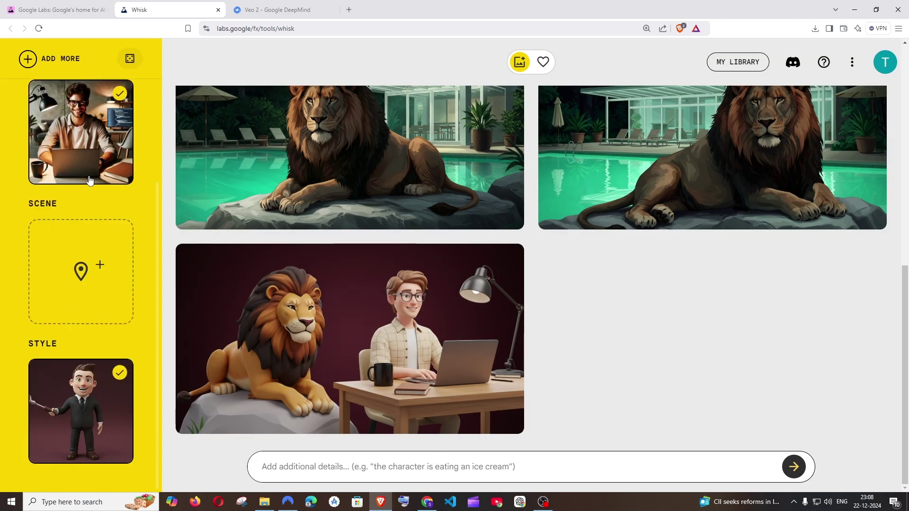
pyautogui.scroll(3, 104, 359)
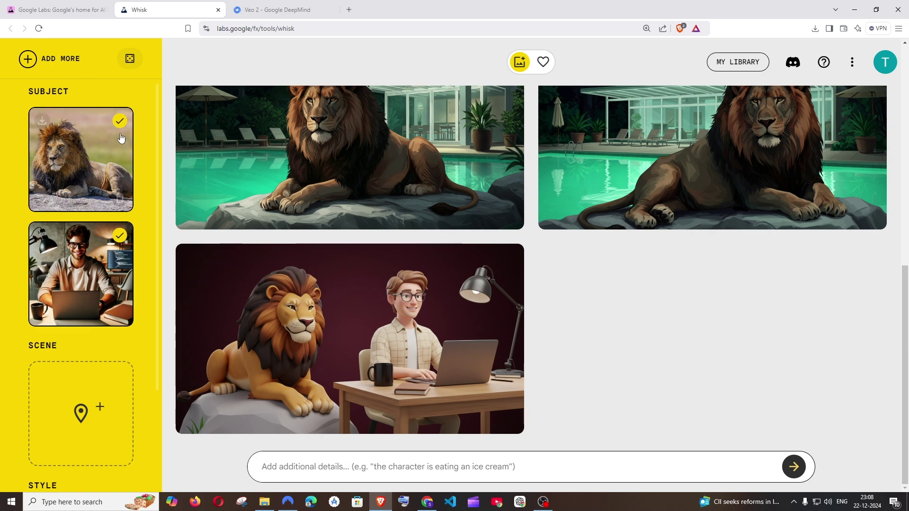
pyautogui.scroll(-1, 104, 234)
pyautogui.scroll(-2, 104, 234)
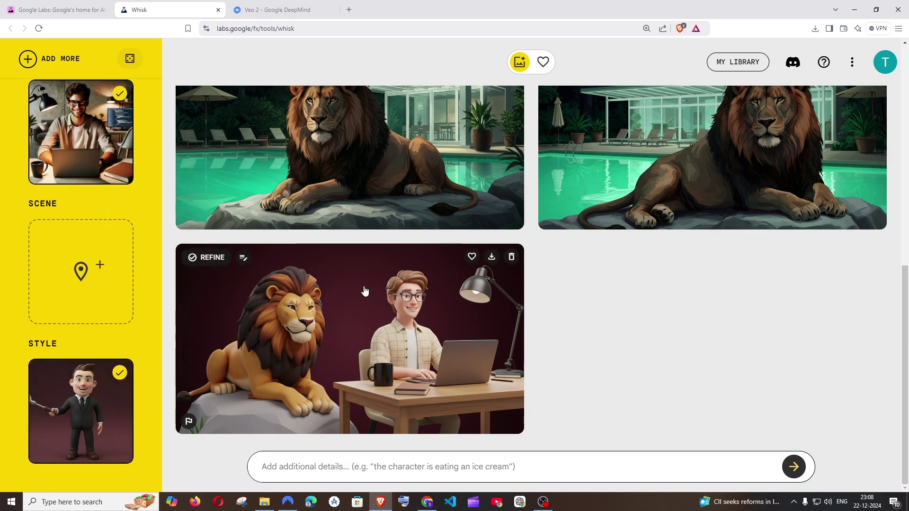
pyautogui.scroll(3, 374, 345)
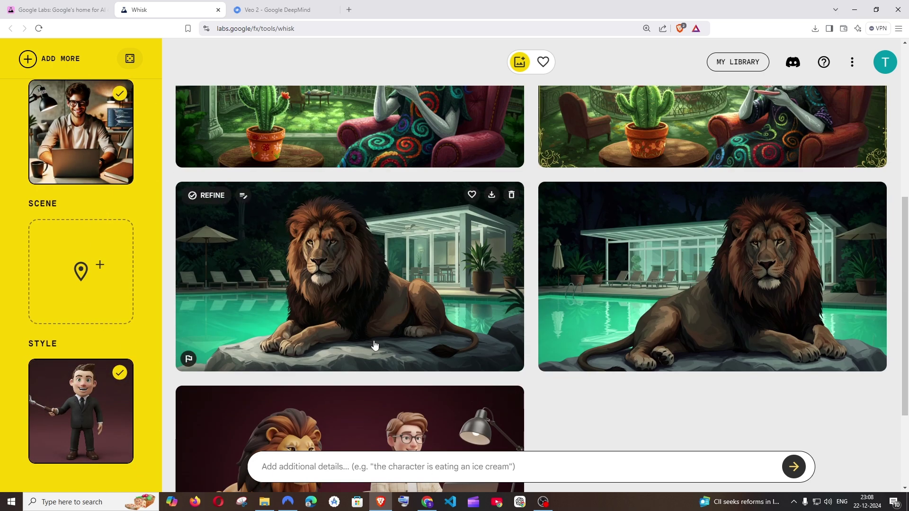
pyautogui.scroll(2, 375, 345)
pyautogui.scroll(-5, 374, 345)
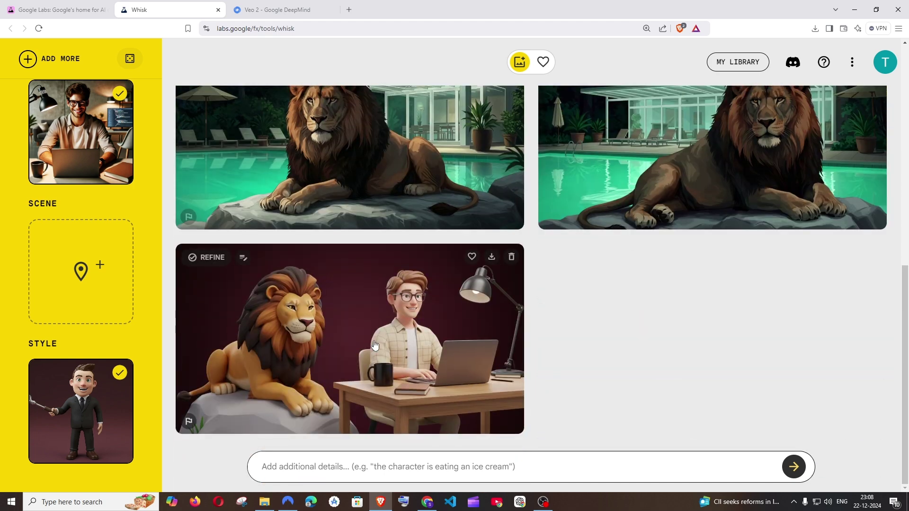